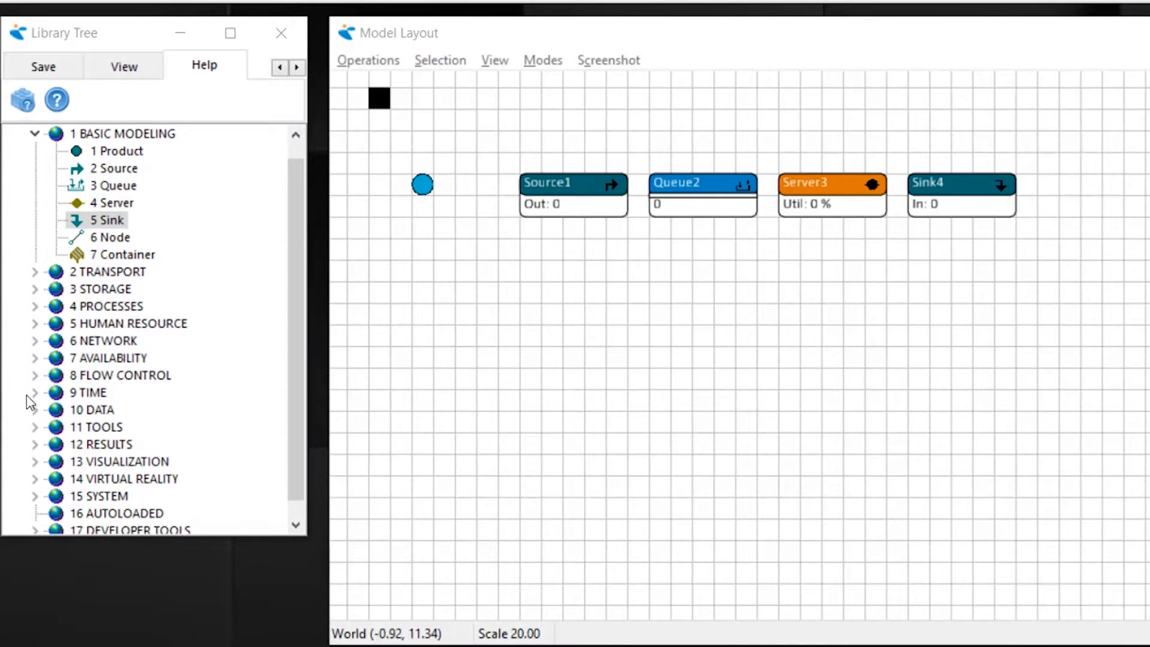
- Add a Table atom from the DATA library category below Queue2 in the model layout and open its table
click(34, 410)
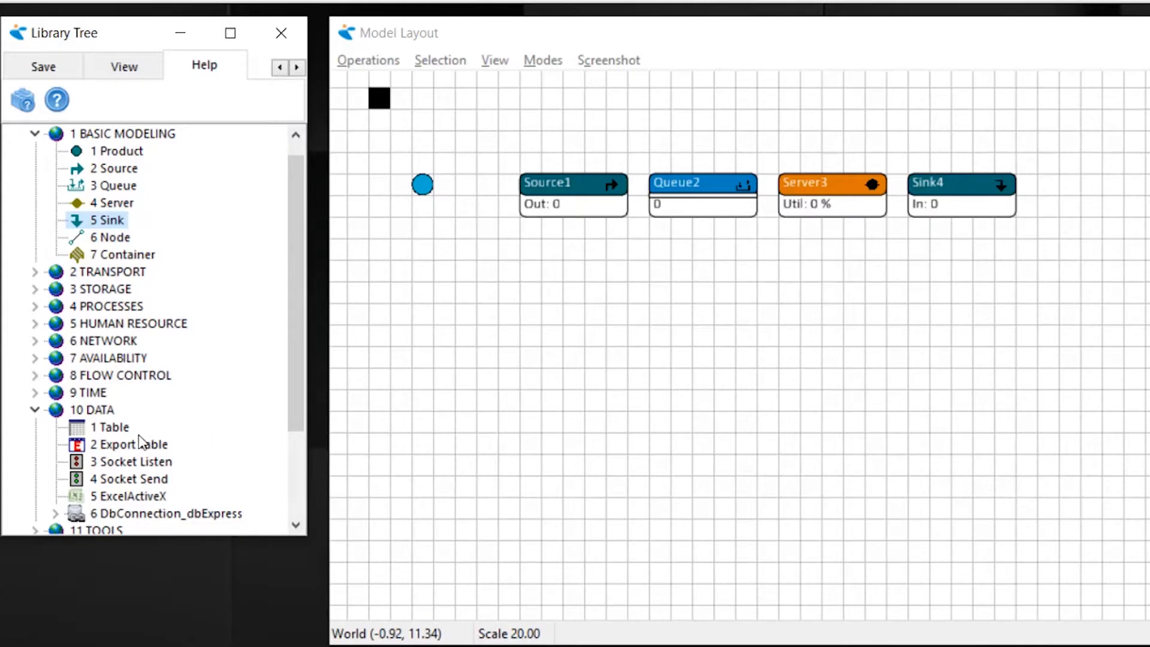
drag(119, 427, 676, 293)
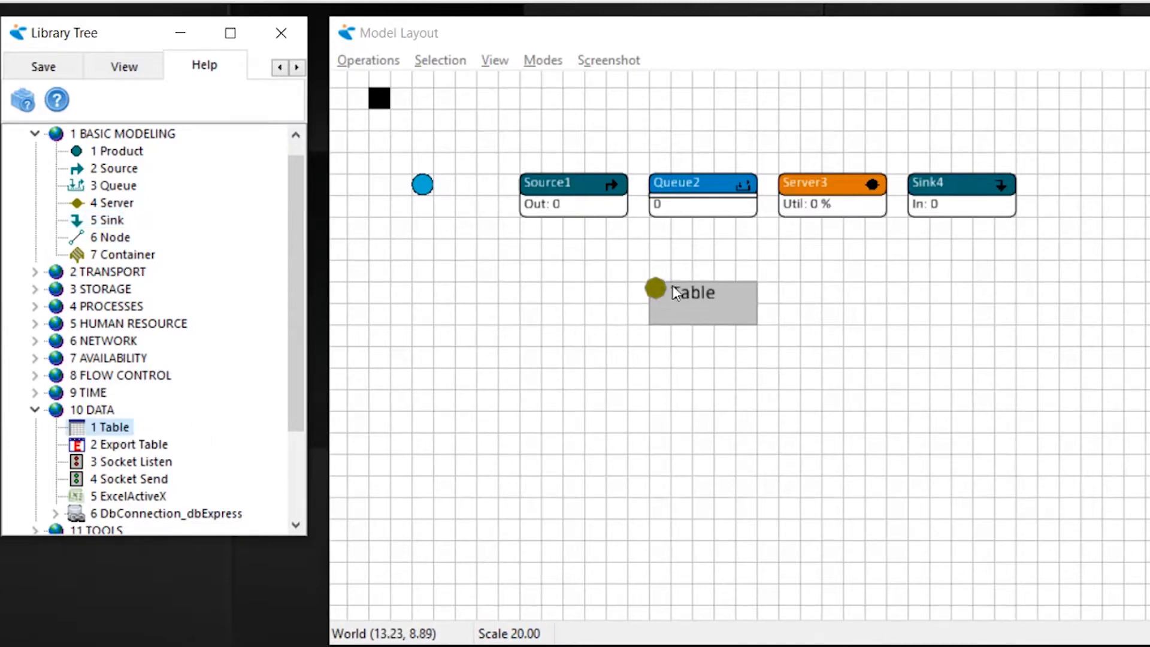
double_click(710, 319)
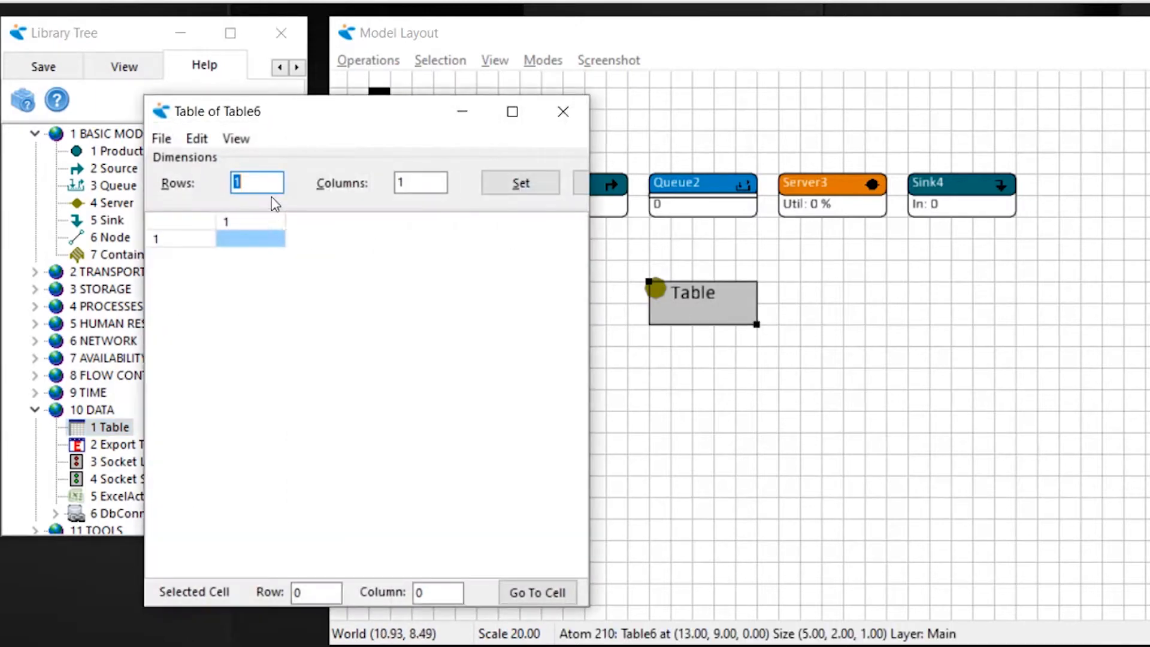
- Set the table's dimensions to 1000 rows
click(229, 182)
double_click(228, 182)
text(1000)
click(519, 183)
- Enter 5 in row 1 and Hello in row 5 of the table's first column, and close the table
click(251, 238)
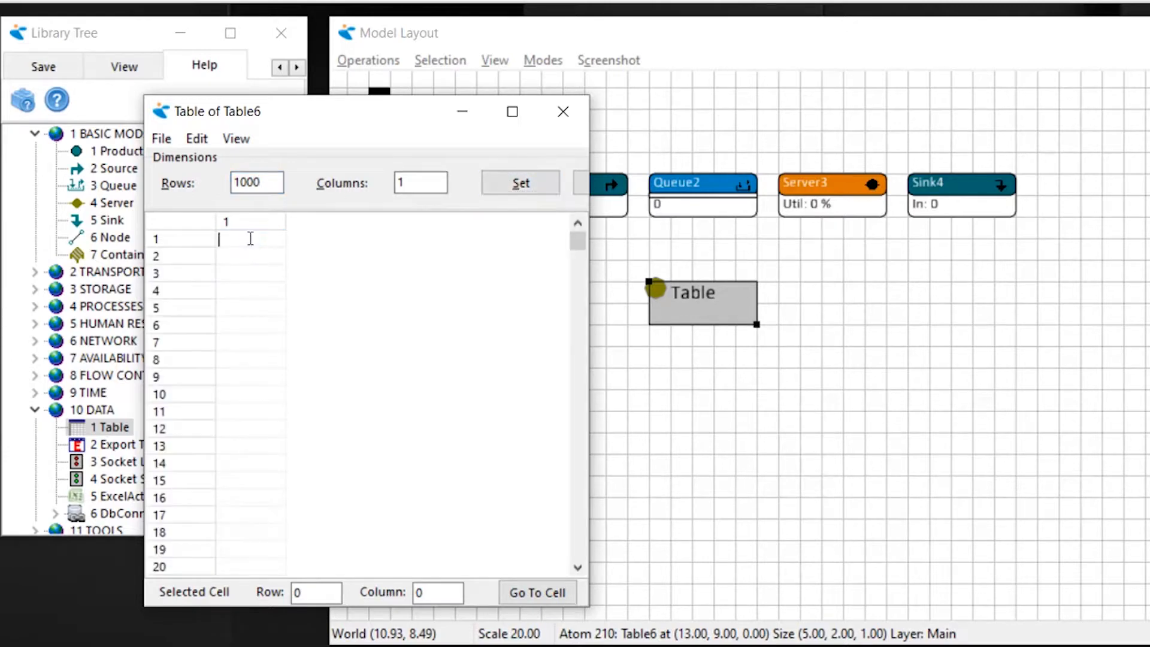
text(5)
click(245, 307)
text(Hello)
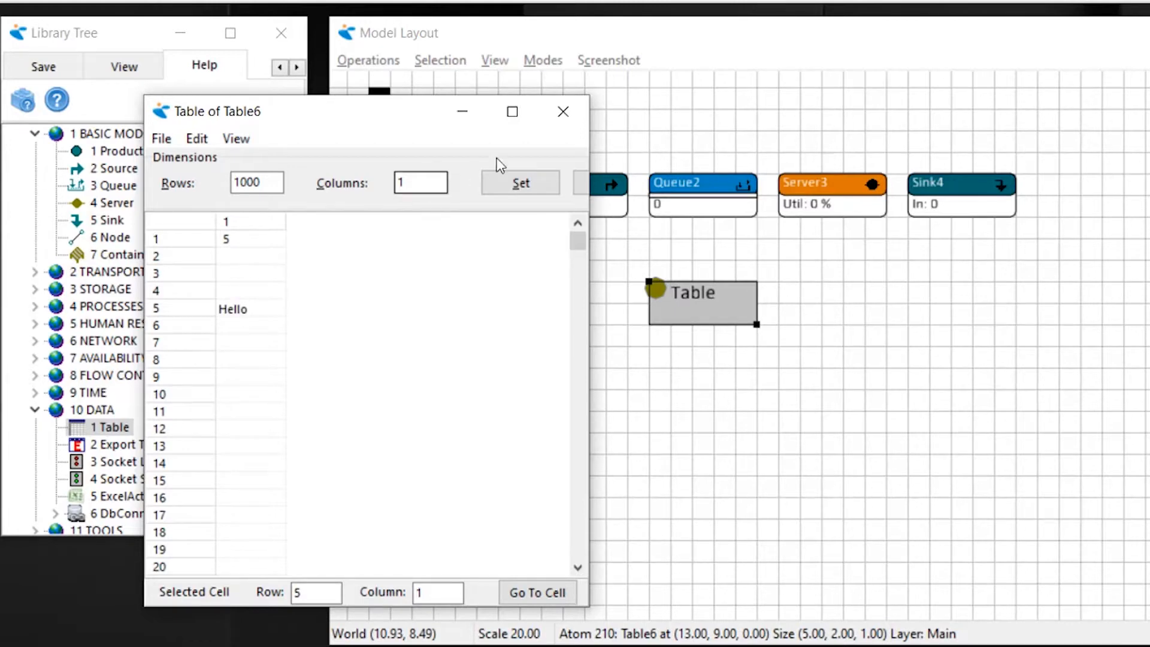
click(566, 114)
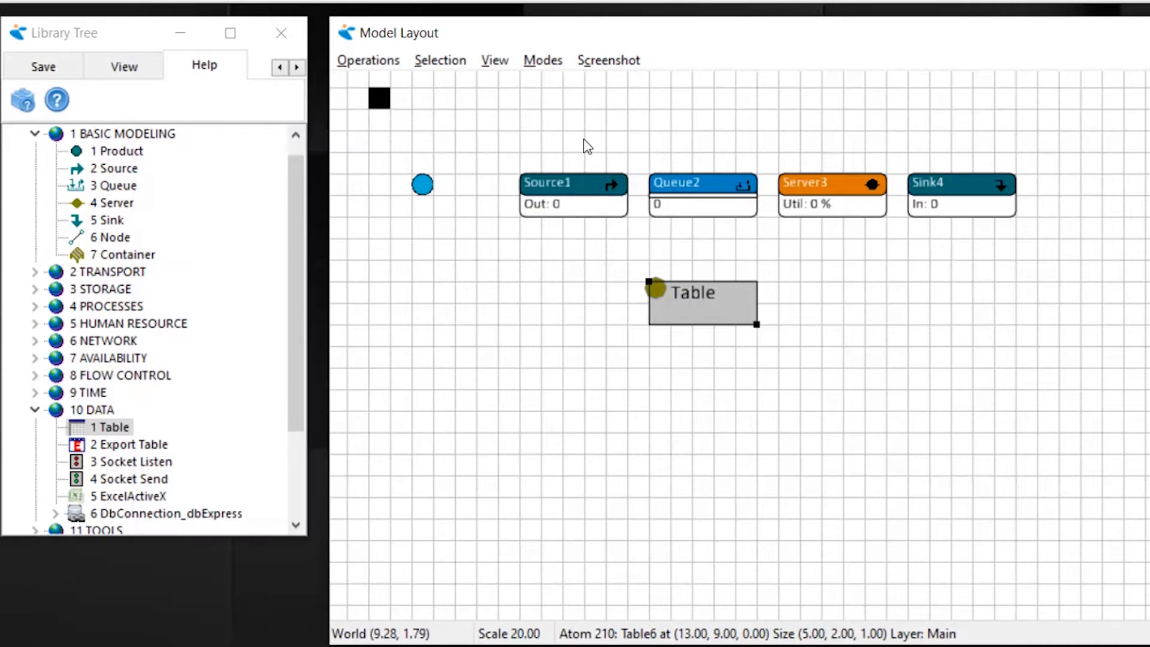
- Rename the Table atom to MYTable and enable alias creation for it
right_click(675, 307)
double_click(733, 317)
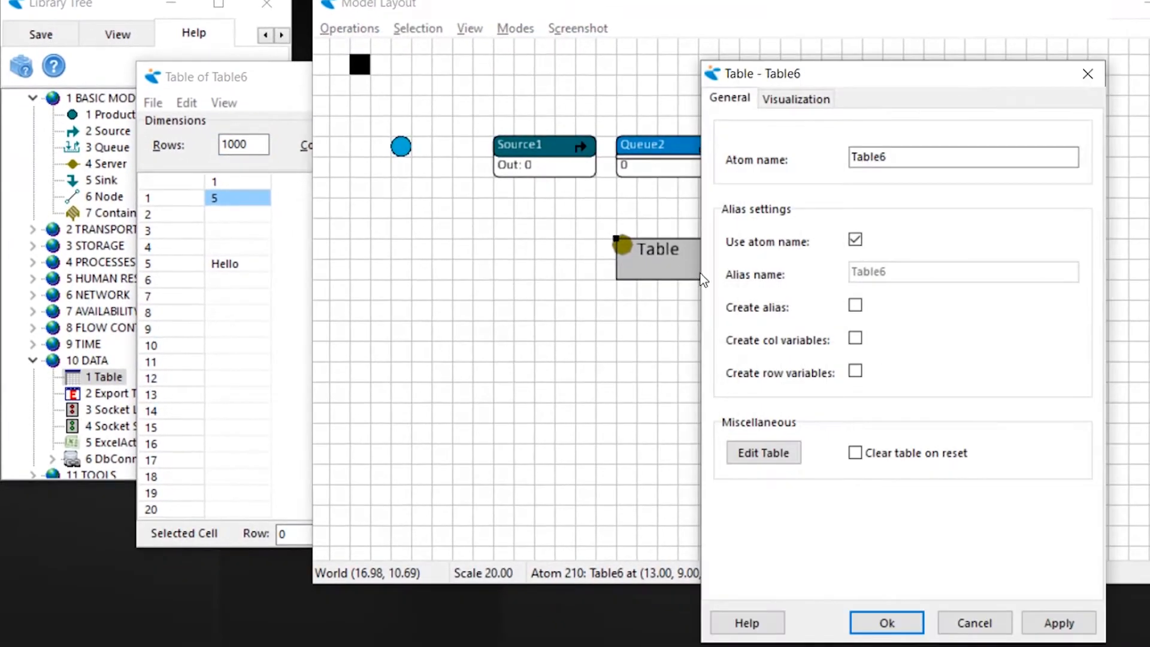
double_click(926, 155)
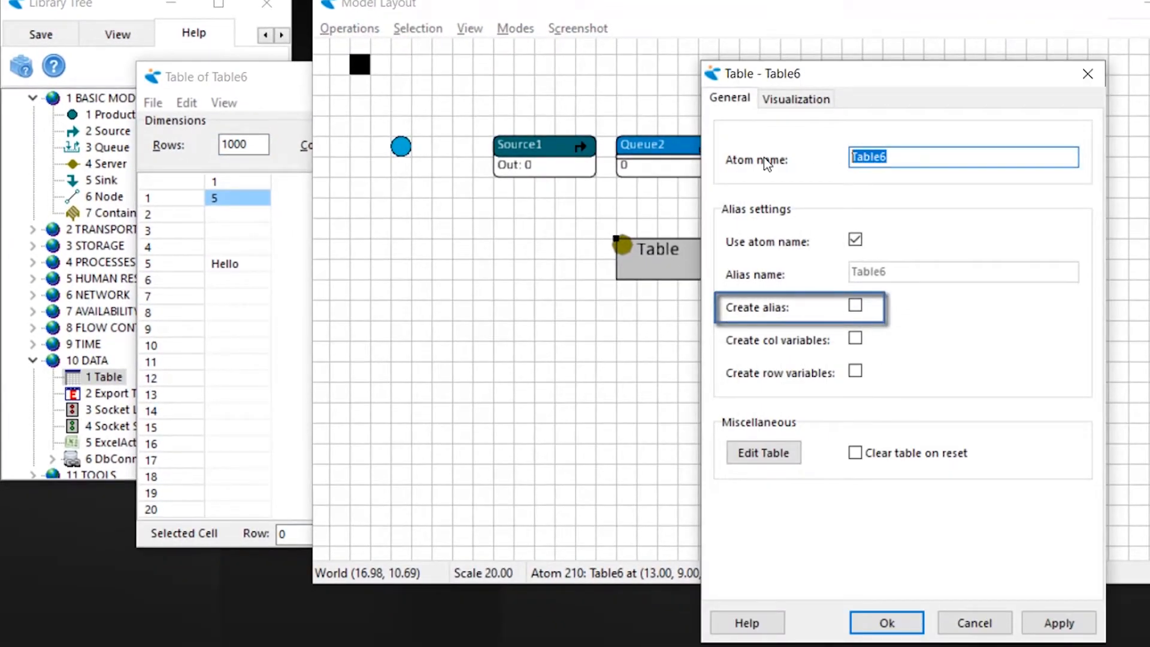
text(MY)
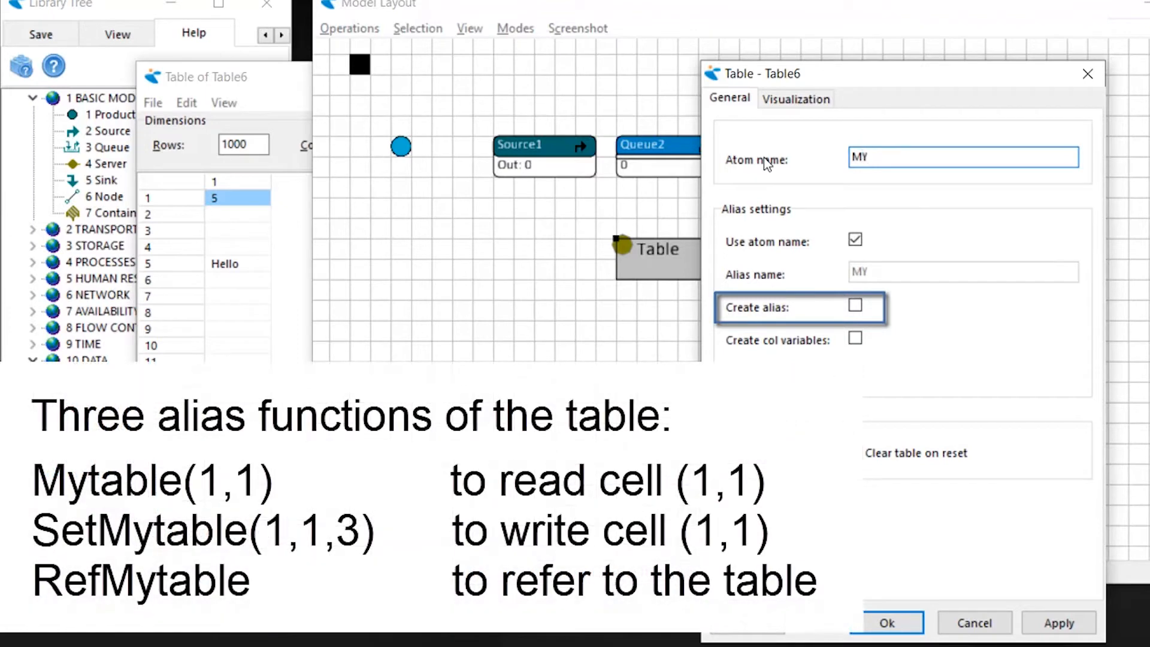
text(Table)
click(855, 306)
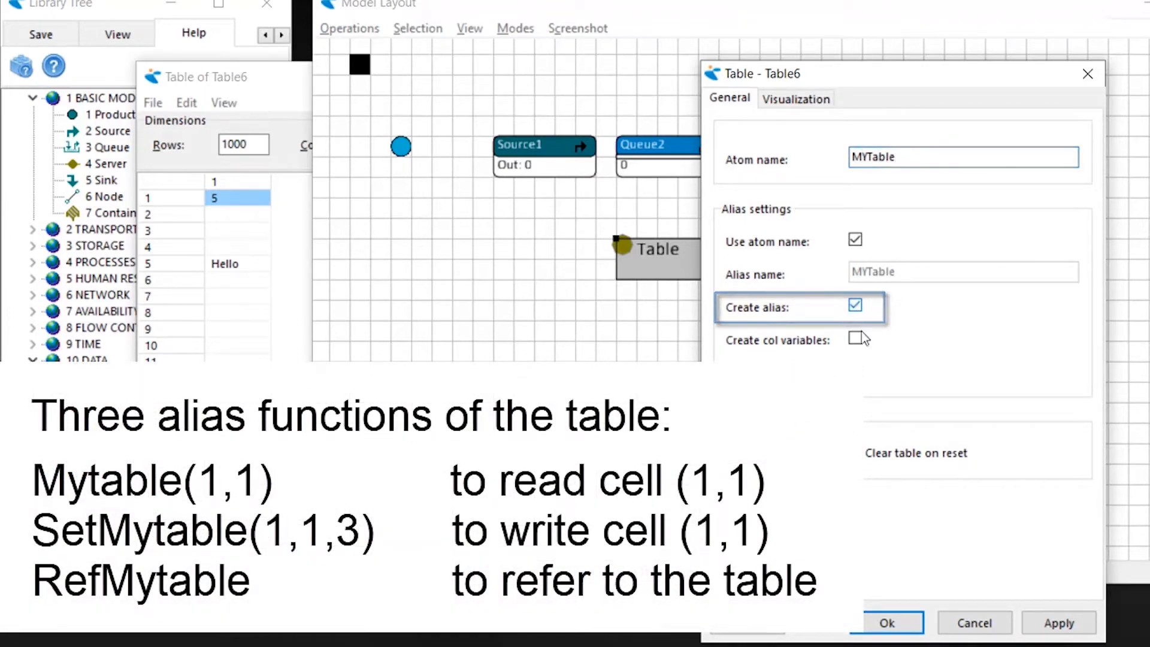
click(881, 621)
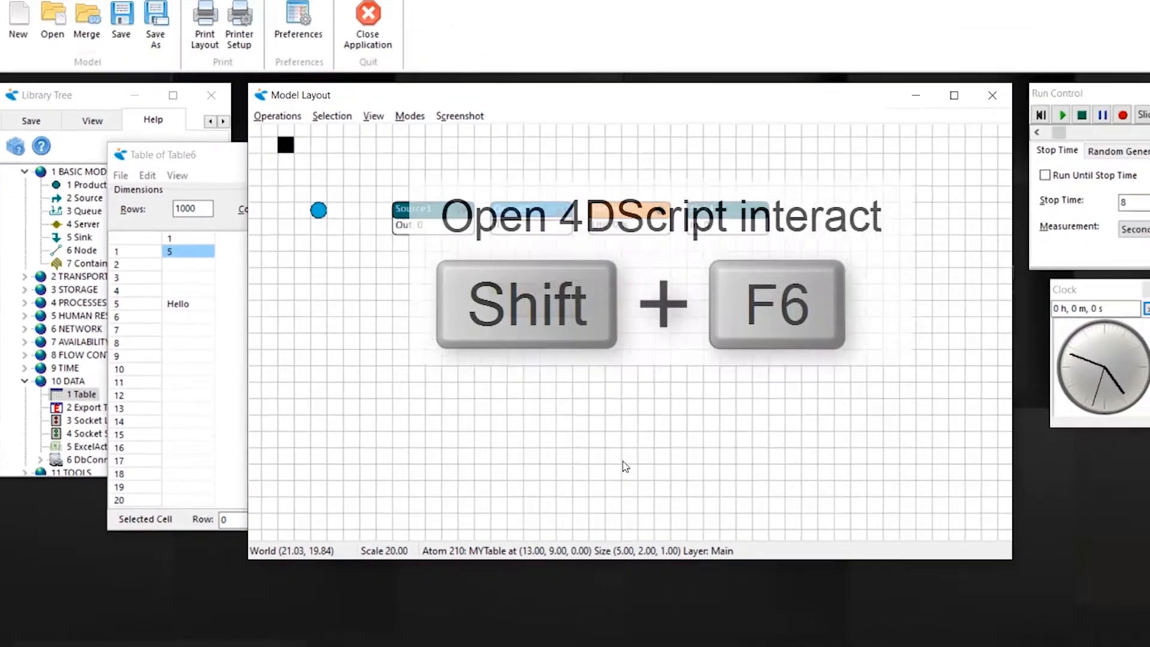
- Open the 4DScript Interact window and make it stay on top
key(shift+F6)
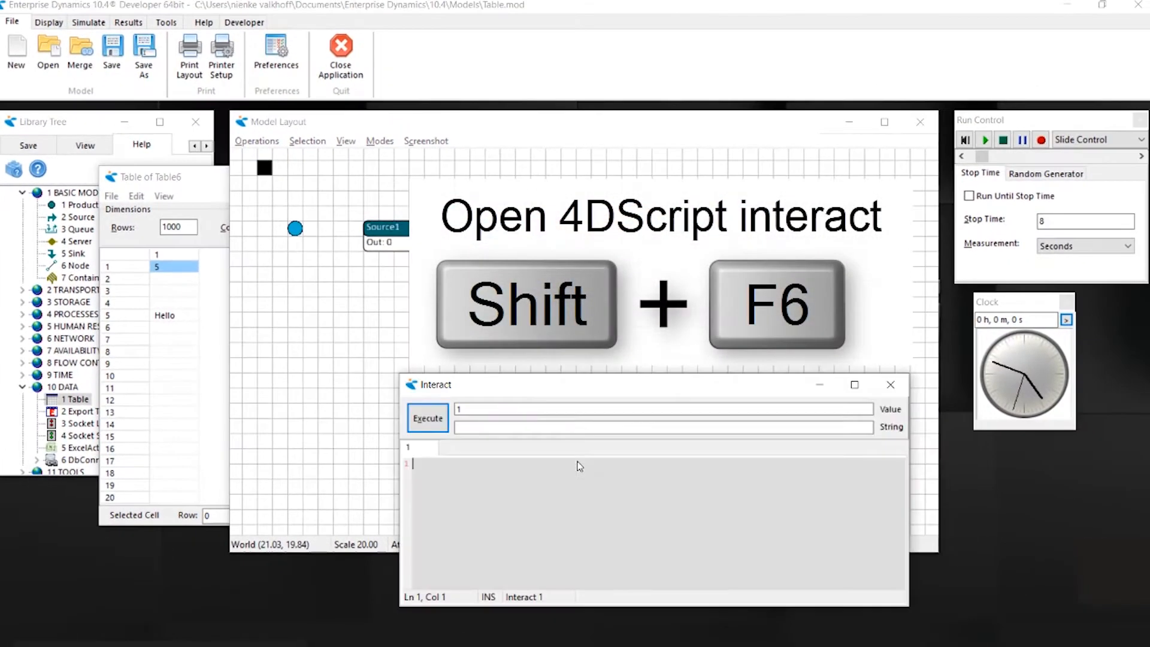
right_click(591, 422)
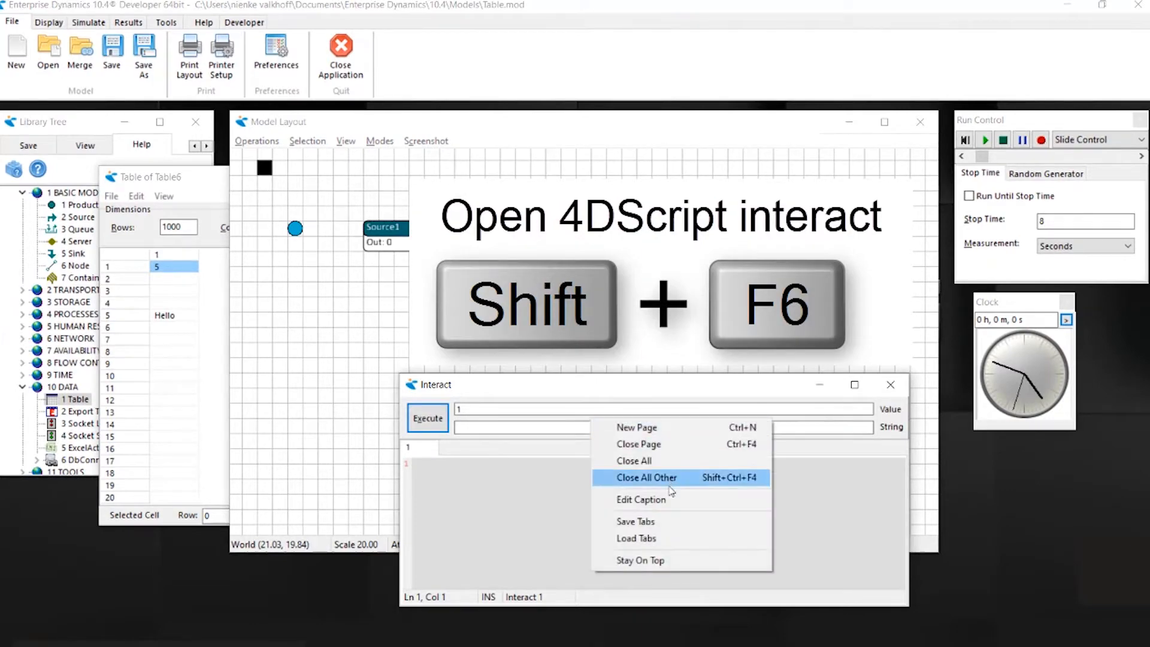
click(645, 560)
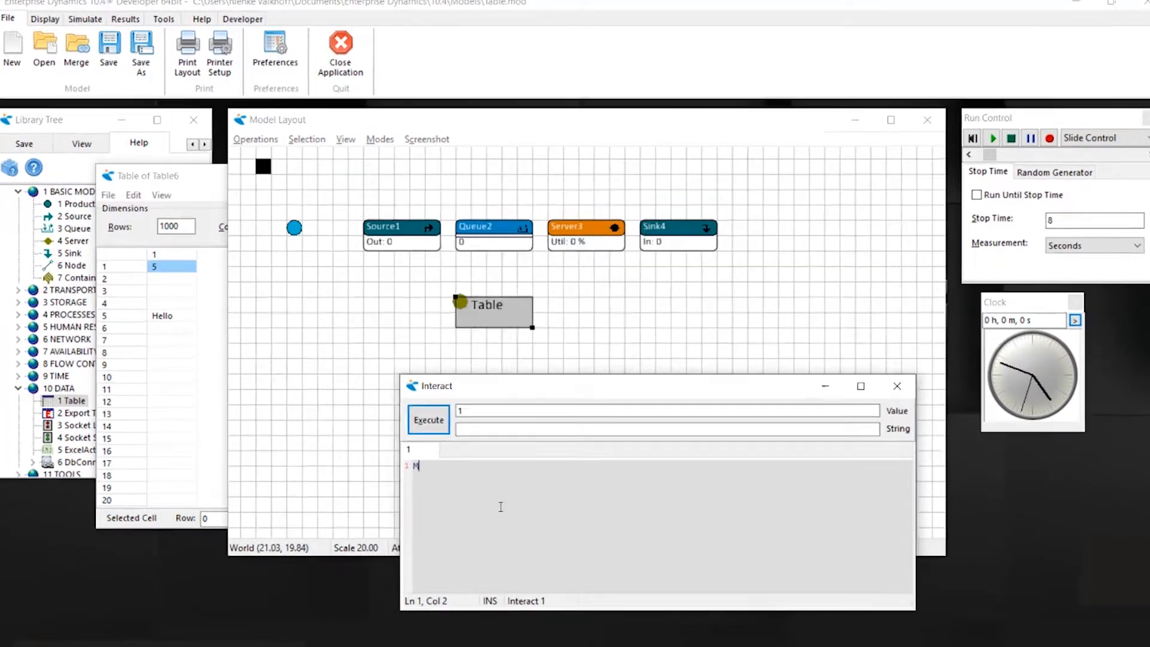
- Read the cell in row 1, column 1 by executing the script MyTable(1,1)
text(MyTable(1,1)
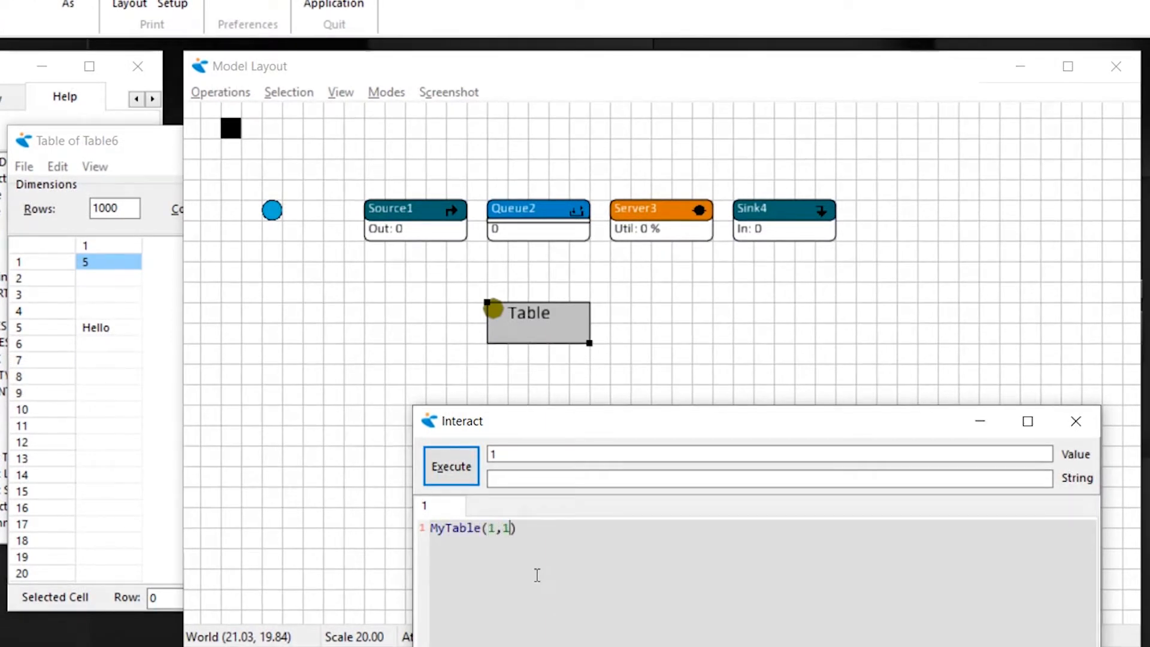
click(447, 470)
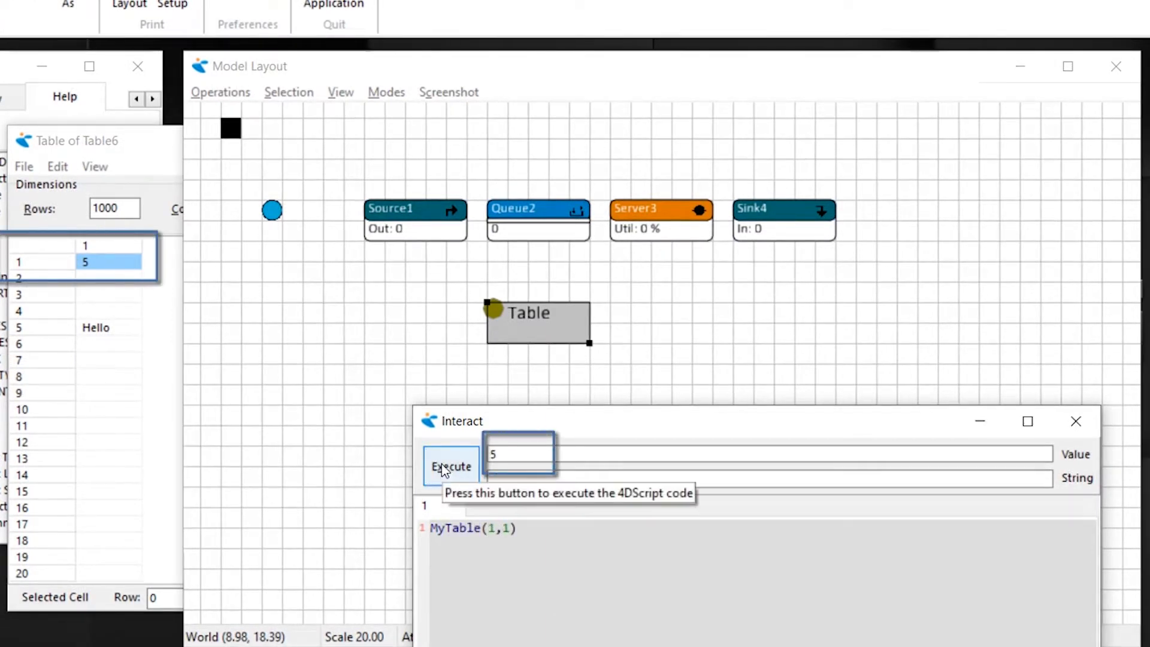
- Read the cell in row 5, column 1 by changing the script to MyTable(5,1) and executing it
click(511, 527)
key(BackSpace)
key(BackSpace)
key(BackSpace)
text(5,1)
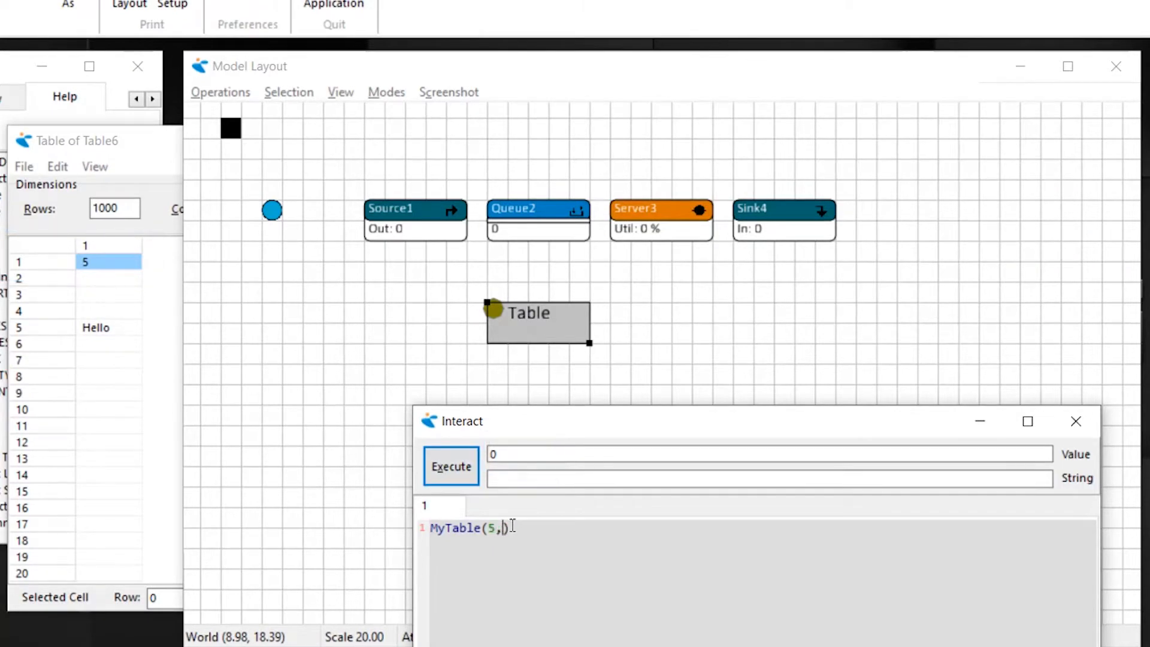
click(451, 466)
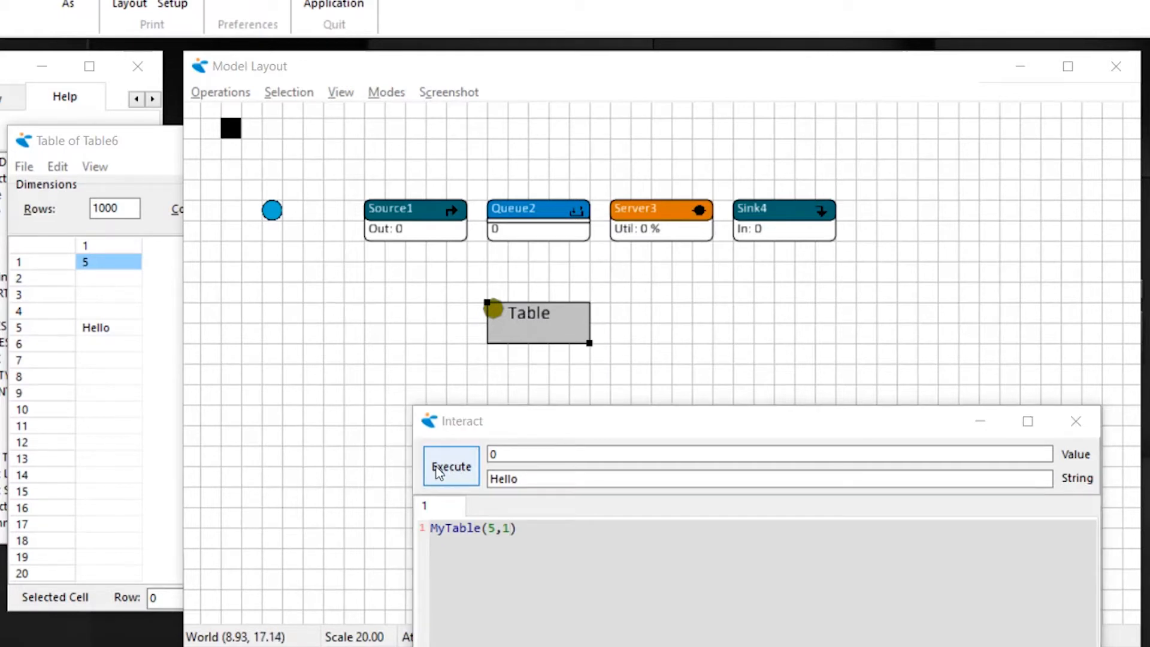
- Write the text World to row 6 of column 1 by executing SetMyTable(6,1,[World])
click(432, 527)
text($)
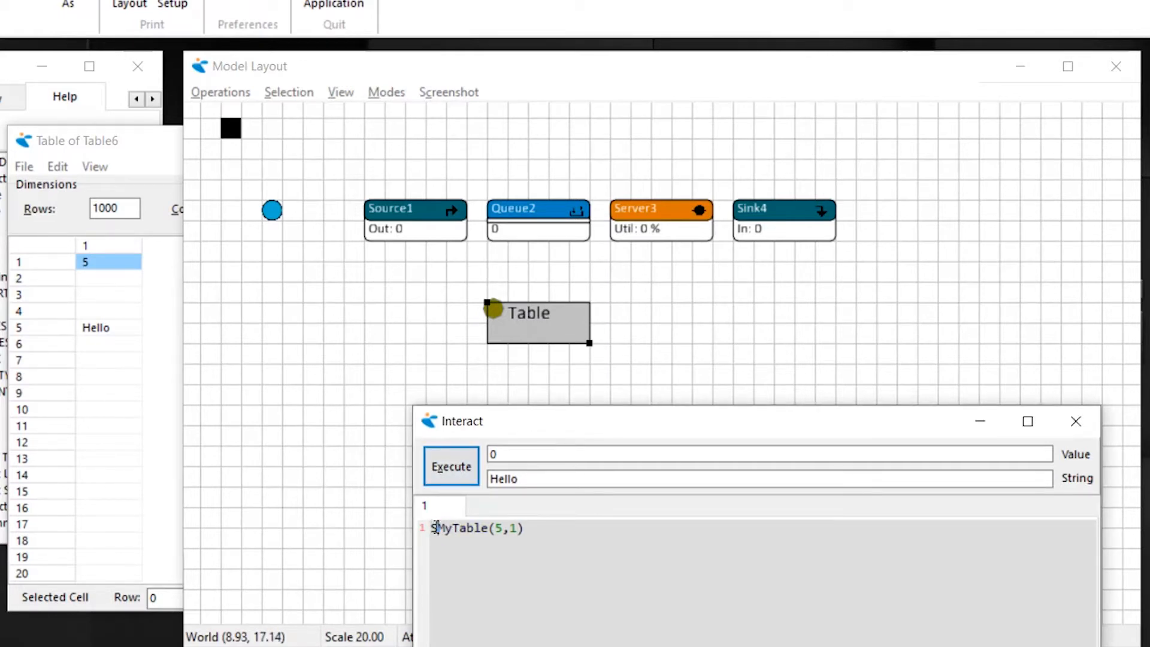
text(et)
double_click(512, 528)
key(BackSpace)
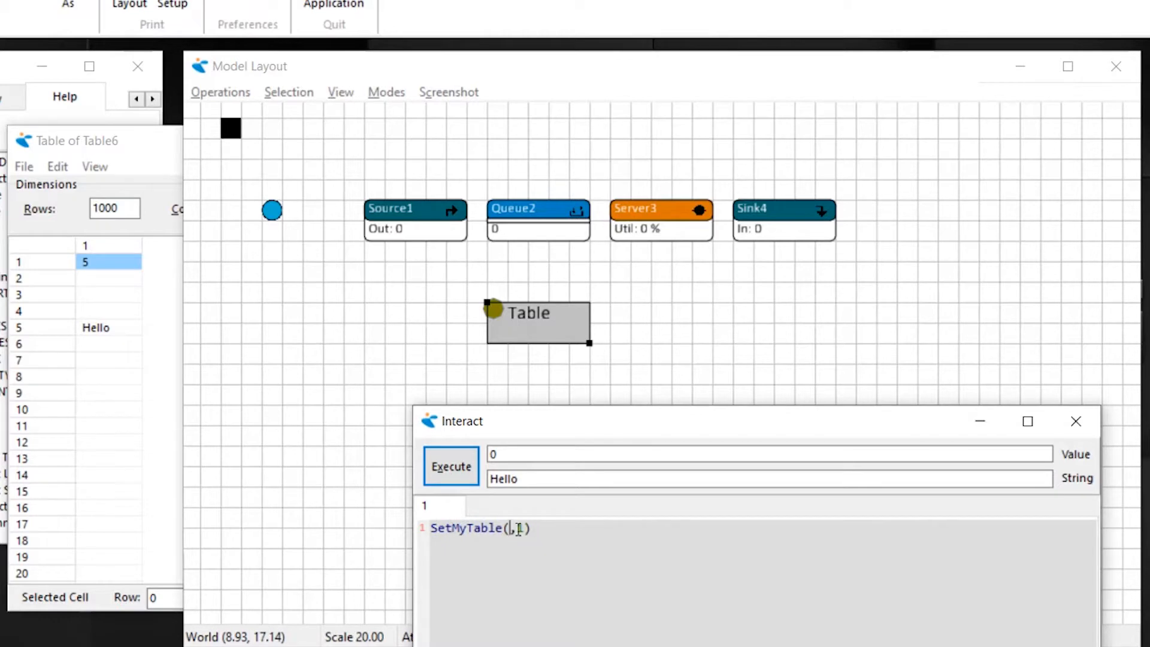
text(6)
click(534, 527)
text(,[World)
click(451, 466)
- Write the number 8 to row 7 of column 1 by executing SetMyTable(7,1,8)
click(517, 528)
key(BackSpace)
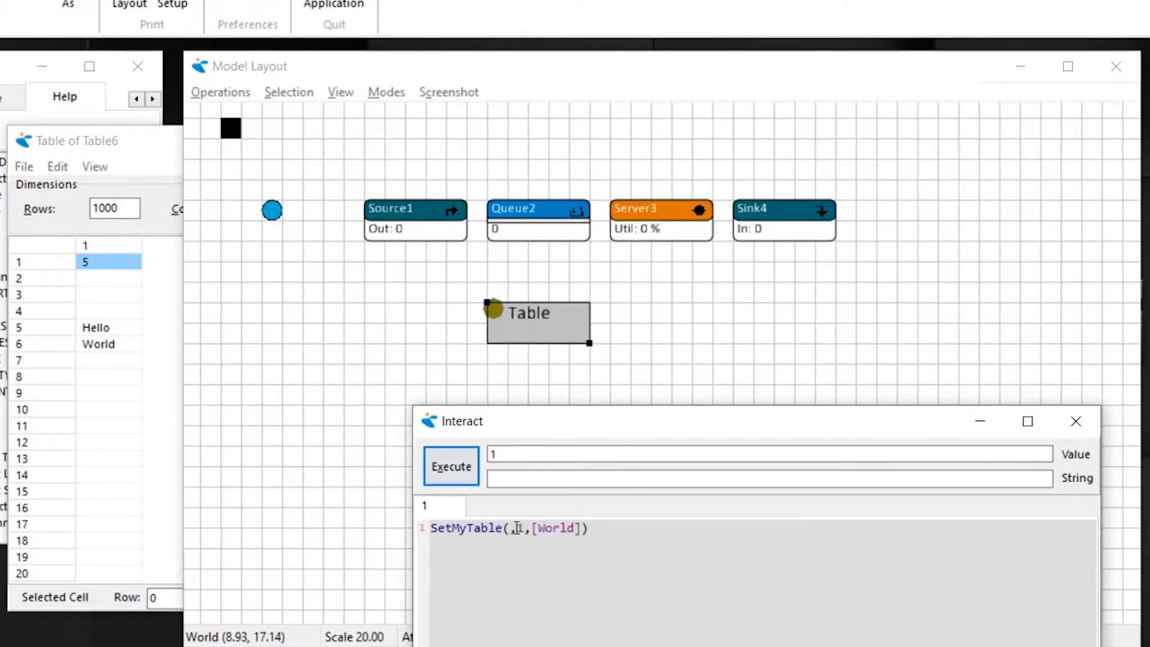
text(7)
click(589, 529)
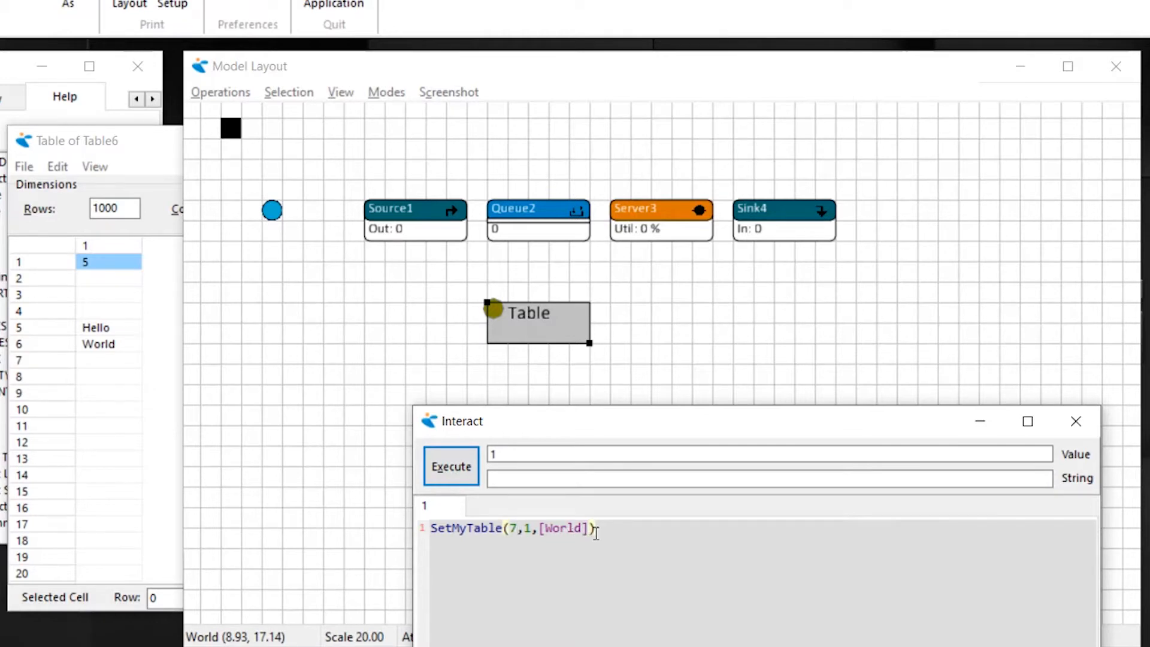
key(BackSpace)
key(BackSpace)
key(BackSpace)
key(BackSpace)
key(BackSpace)
key(BackSpace)
key(BackSpace)
text(8)
click(459, 470)
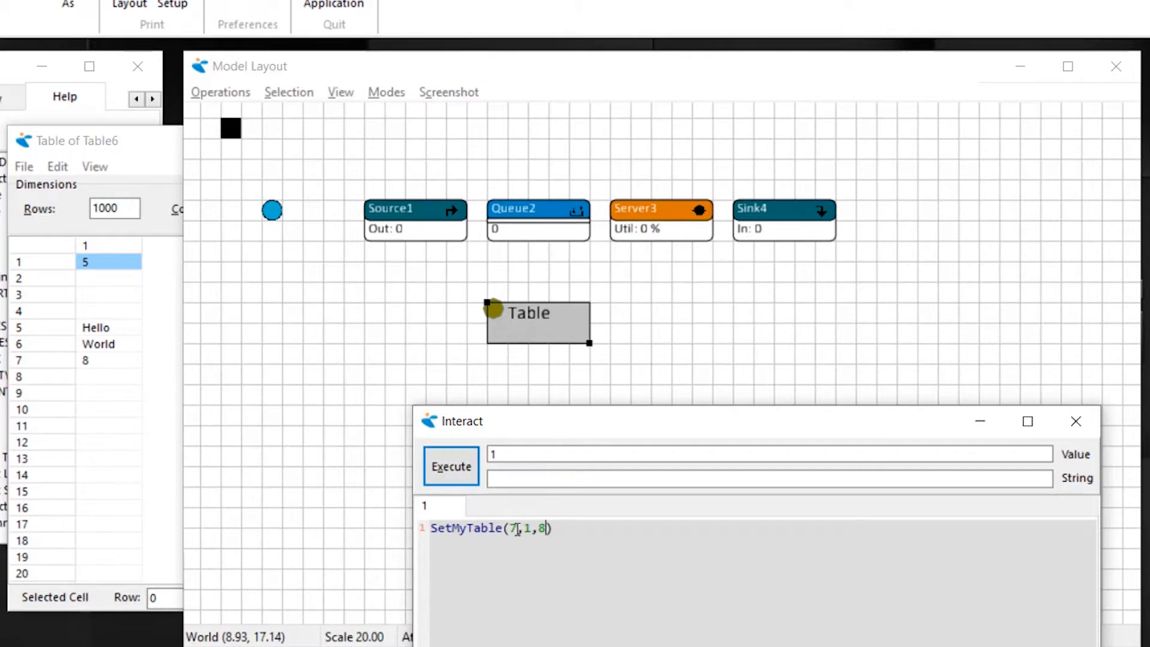
- Set the header of column 1 to Wait time by executing SetMyTable(0,1,[Wait time])
drag(517, 530, 509, 526)
text(0)
key(BackSpace)
text([Wait)
text( time)
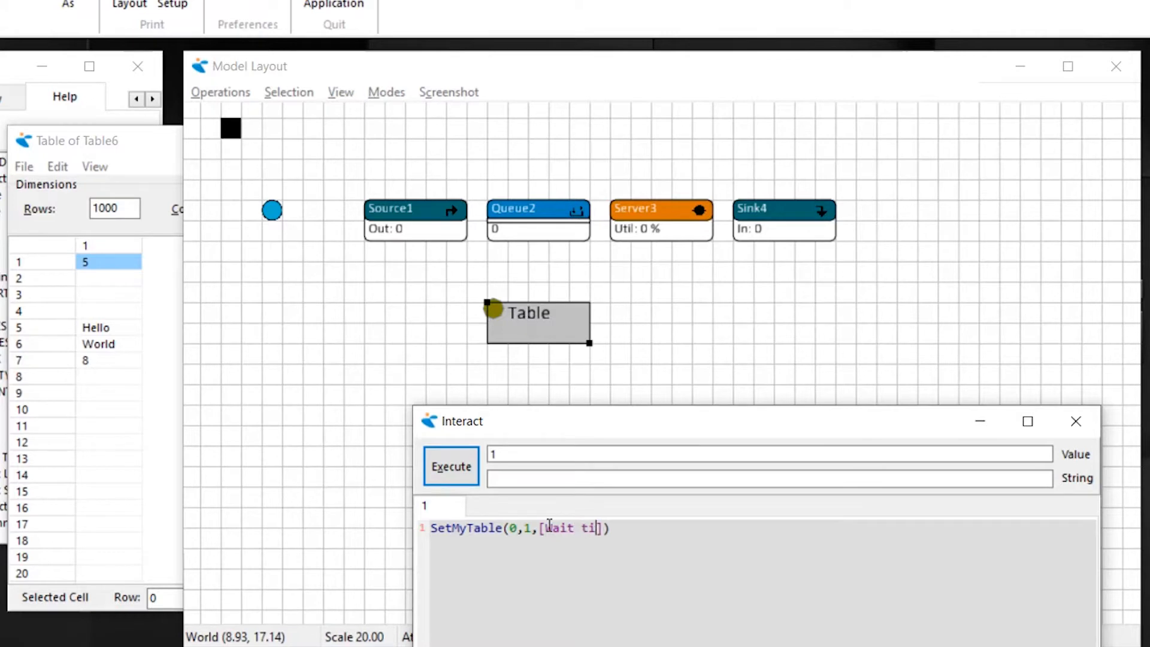
click(462, 472)
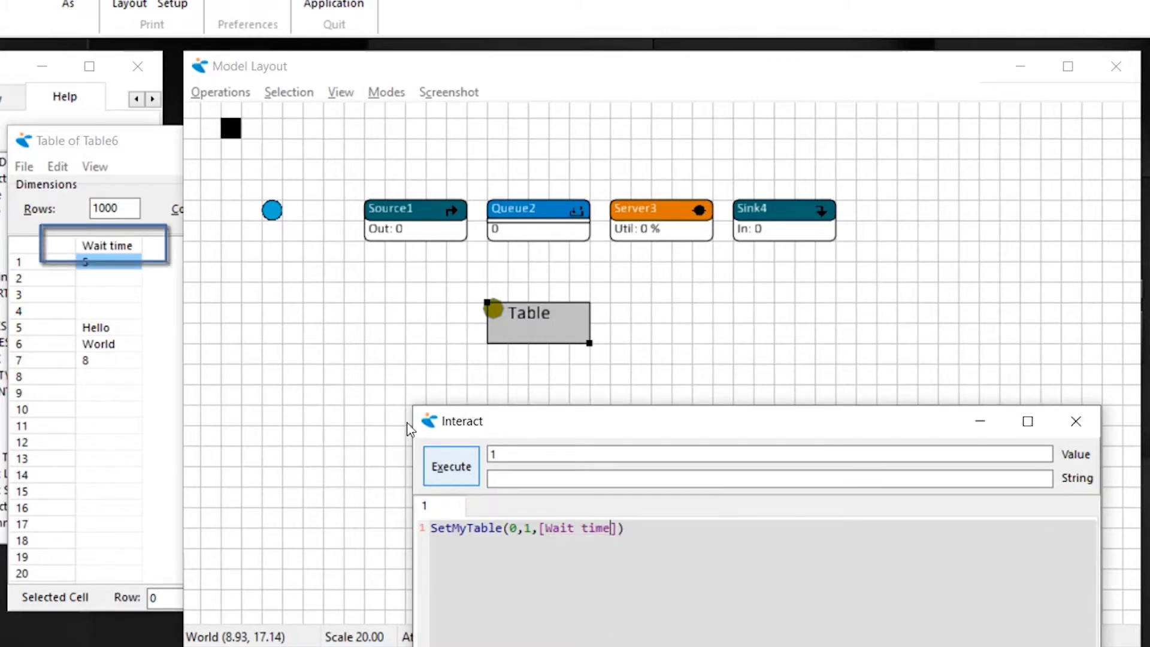
- Bring the table window into view and examine the header setting of column 1 without changing it
drag(107, 144, 191, 123)
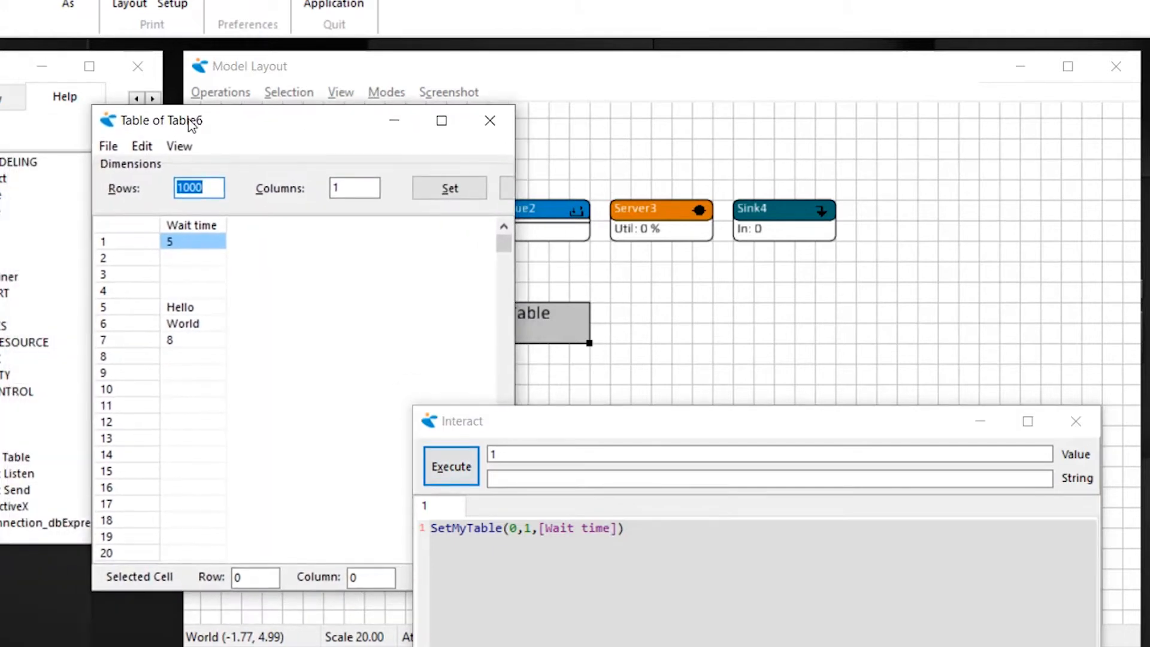
right_click(210, 239)
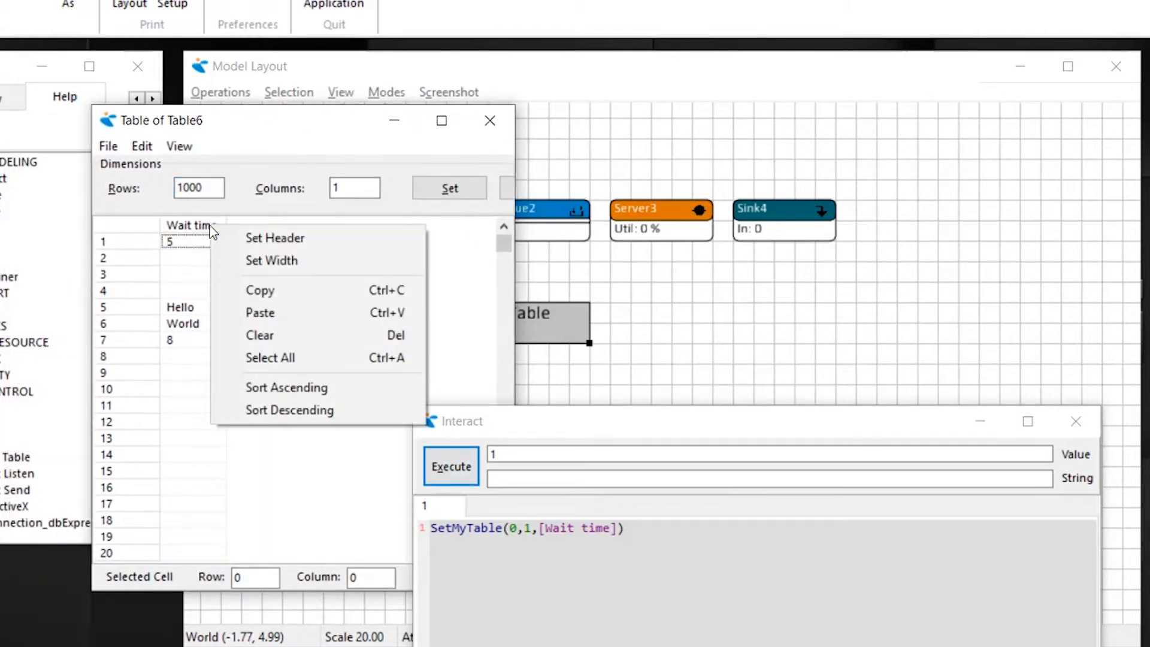
click(254, 238)
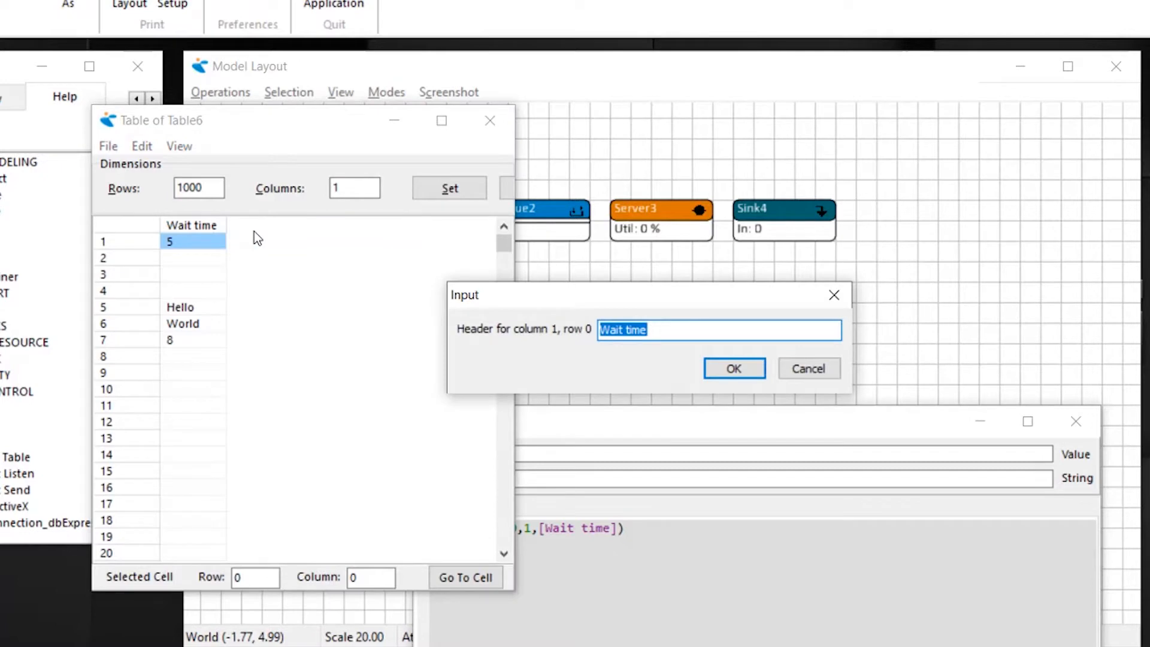
click(791, 368)
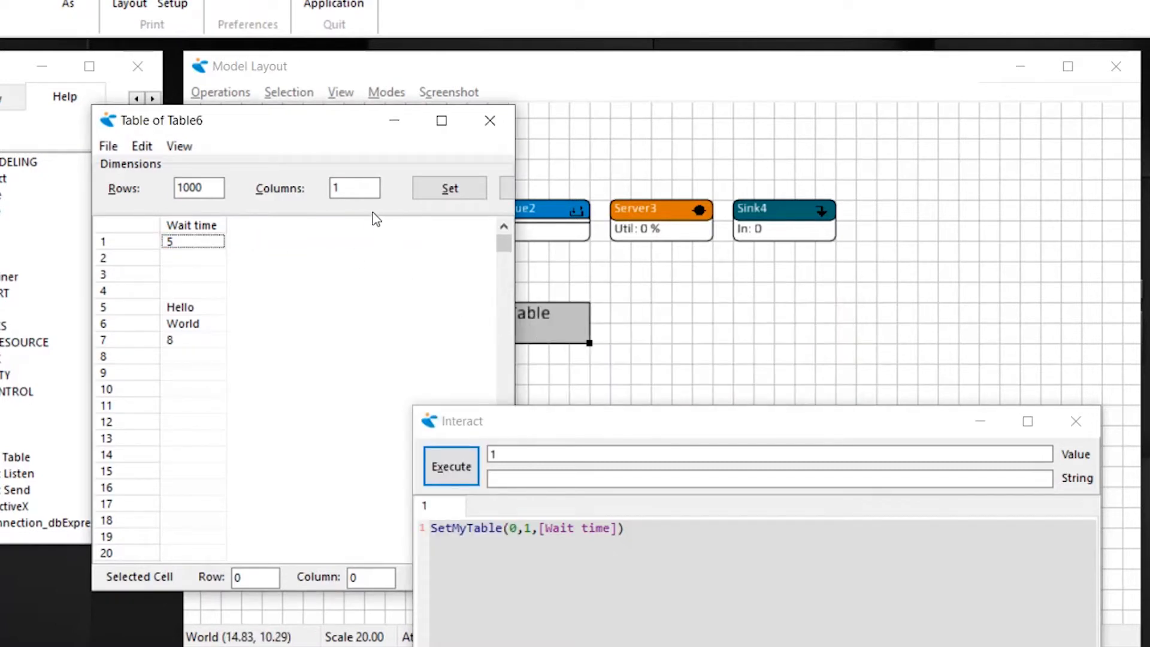
- Set the table's dimensions to 2 columns
click(333, 187)
text(2)
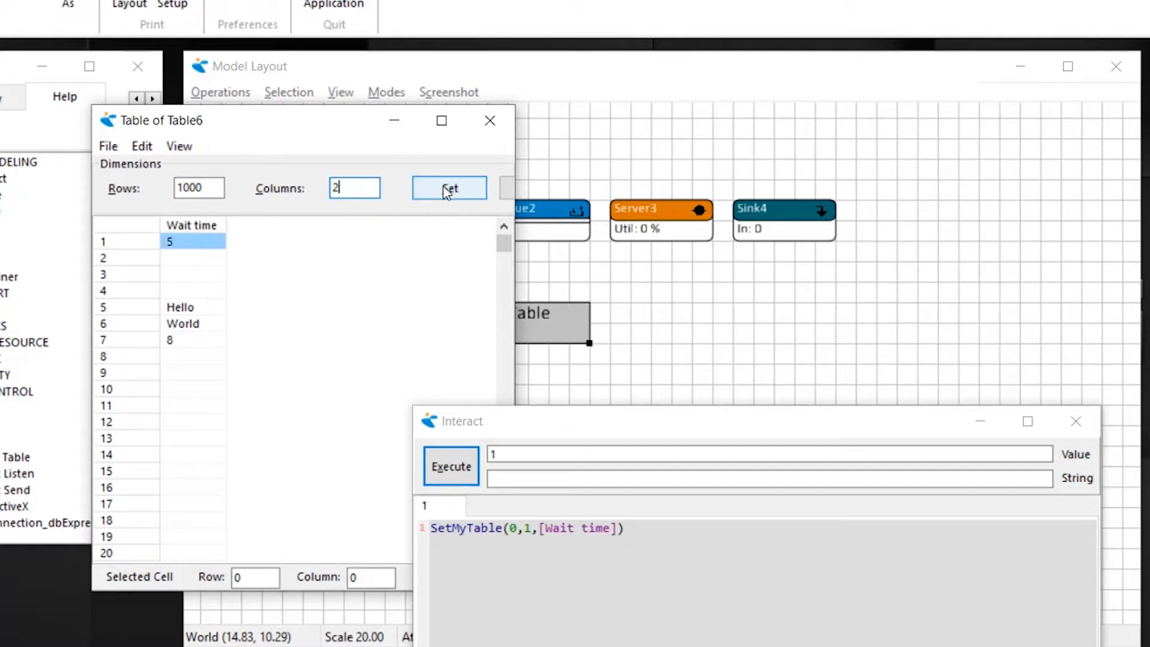
click(446, 189)
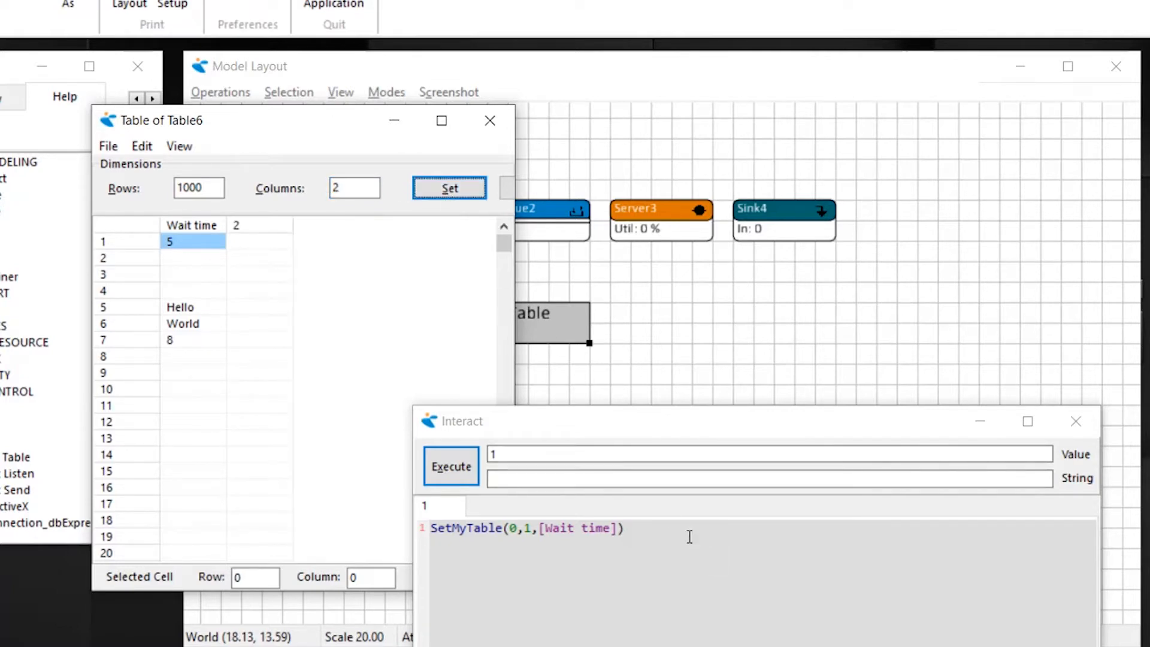
- Set the table's number of columns to 4 by executing Ncols(refMyTable) := 4 in place of the previous script
drag(628, 528, 427, 528)
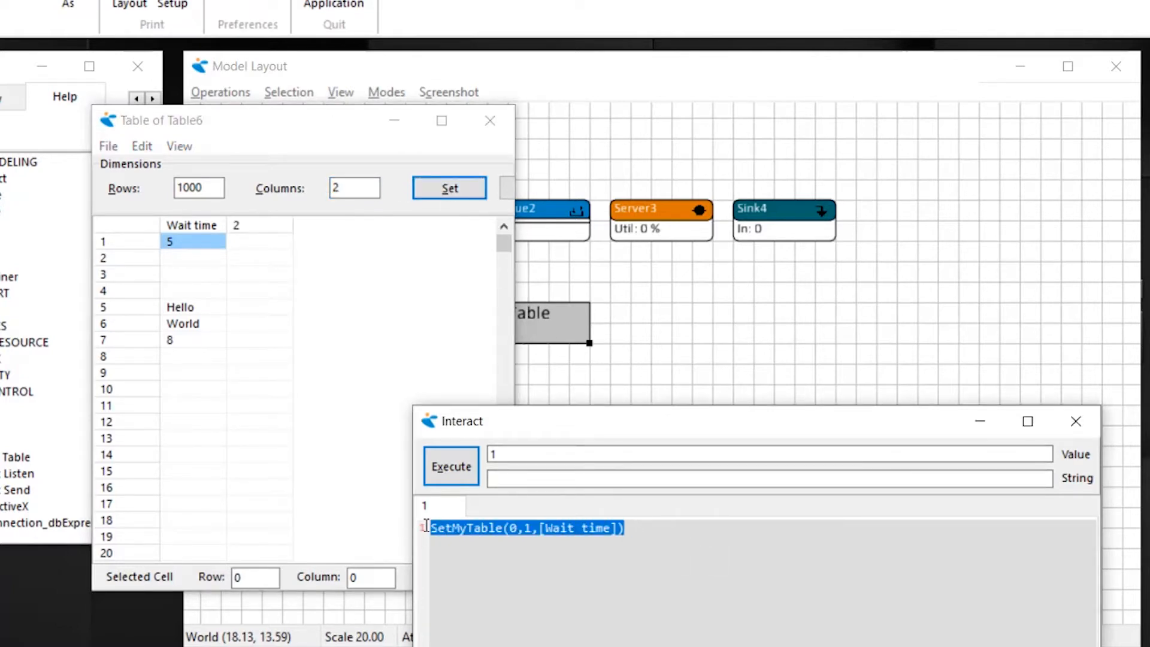
text(N)
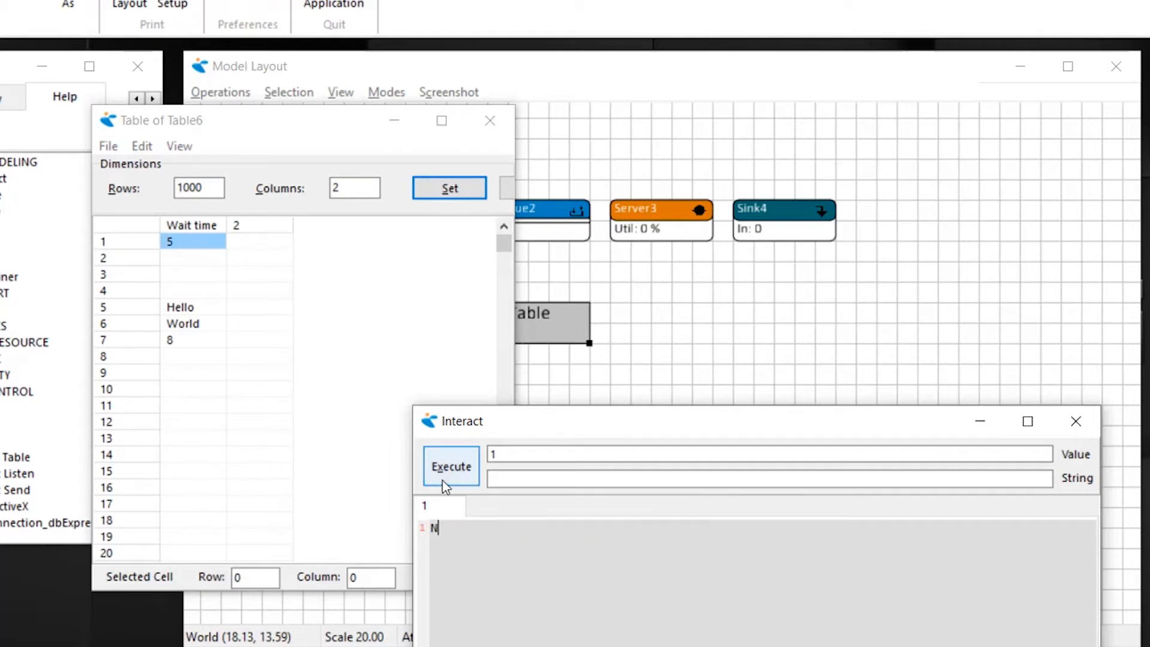
text(cols(refMyT)
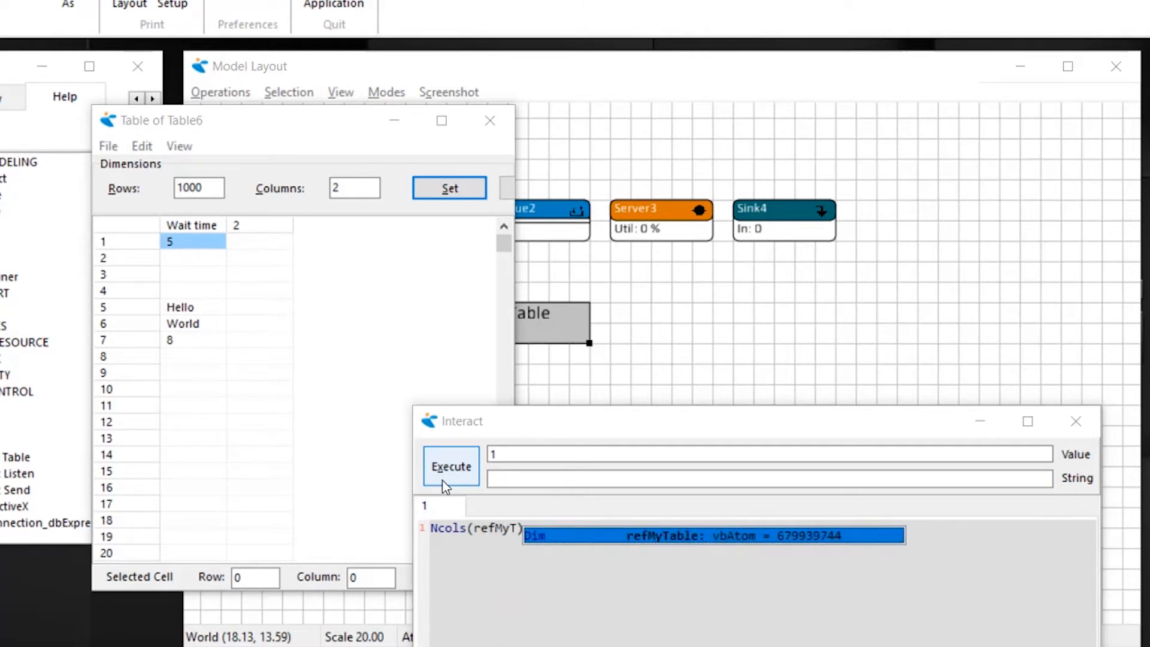
key(Return)
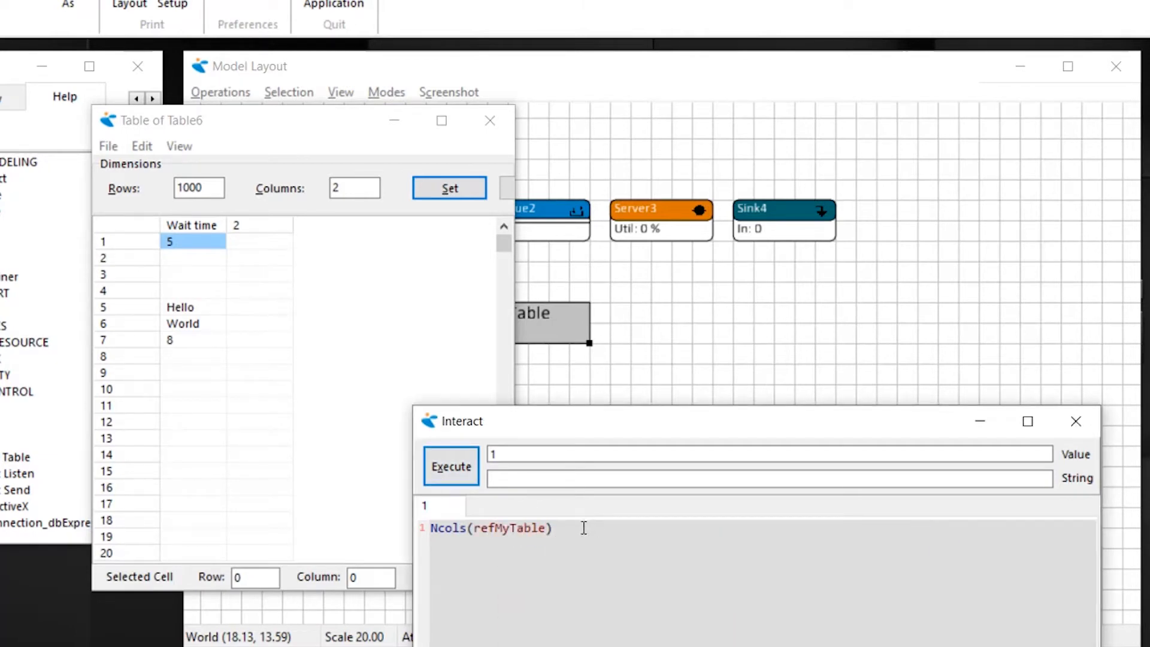
text(:= 4)
click(451, 467)
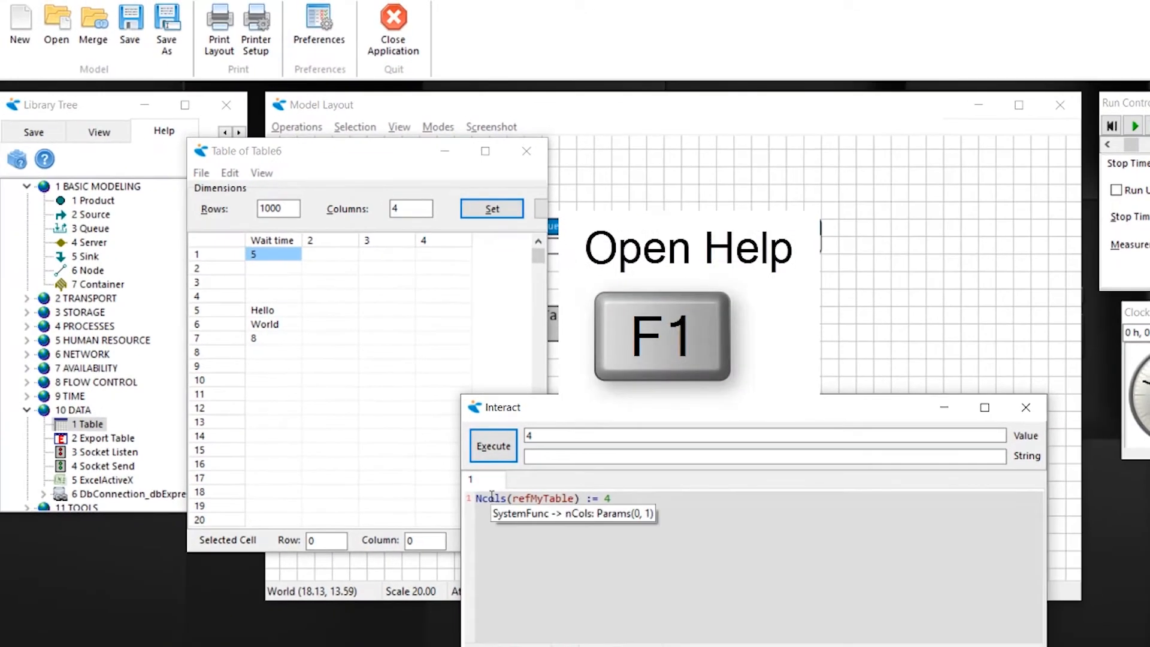
- Consult the help page of the nCols function and close it
key(F1)
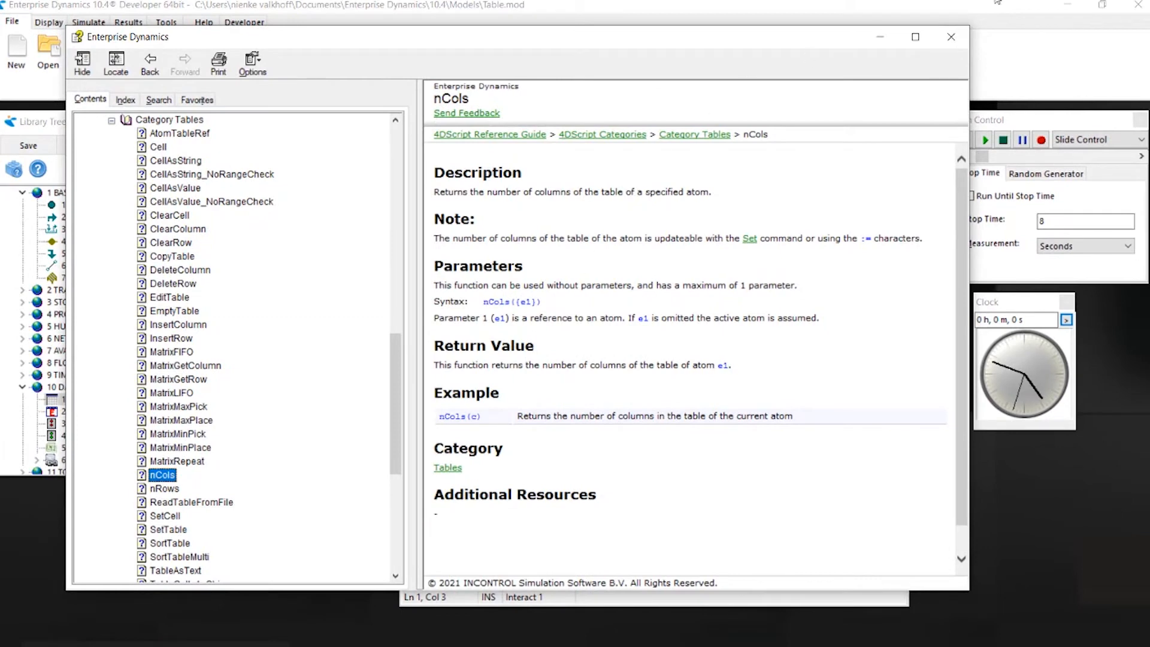
click(951, 37)
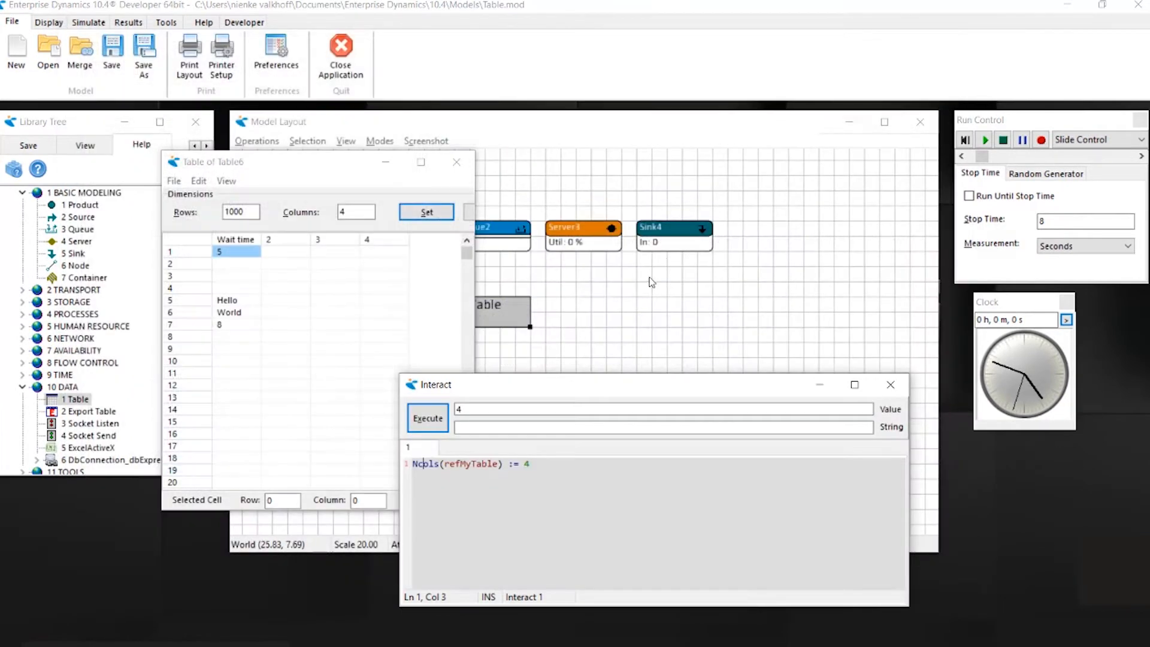
- In Queue2's trigger on exit, start a SetMYTable call that uses Output(c) as the row
drag(616, 281, 716, 280)
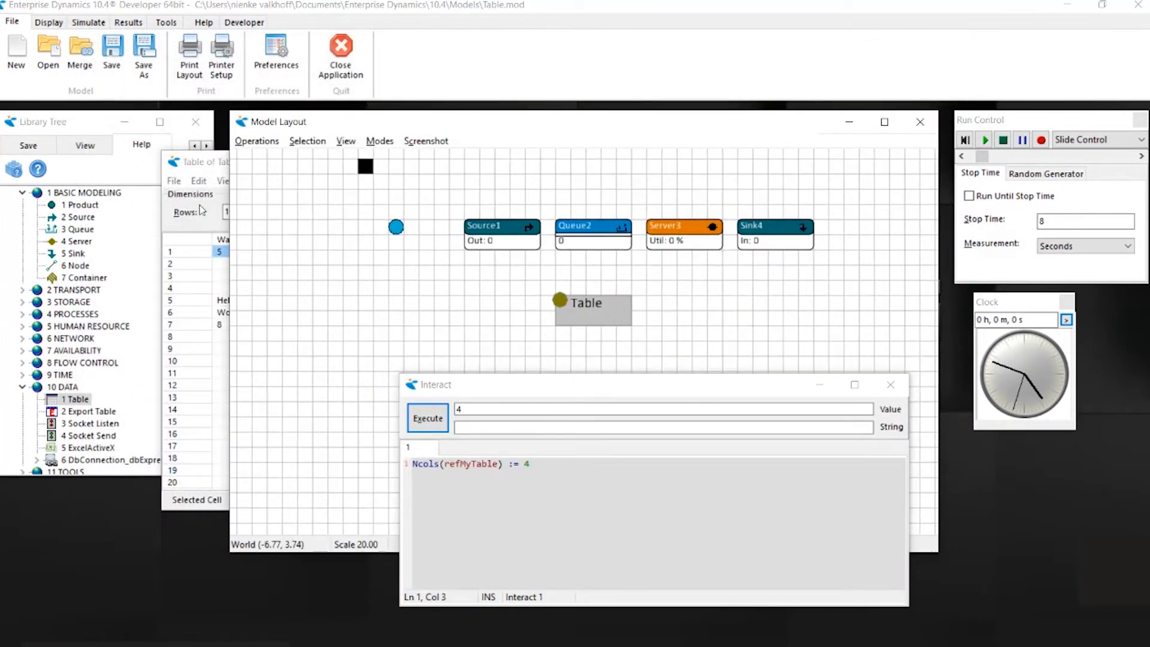
click(206, 168)
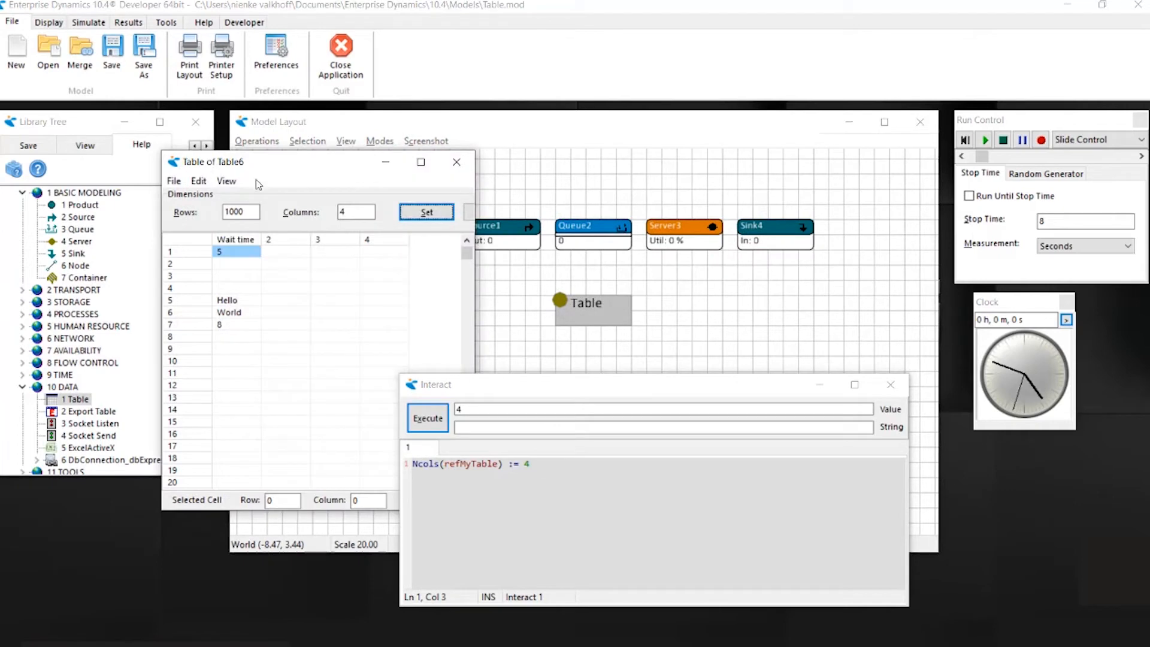
double_click(599, 243)
drag(677, 249, 529, 27)
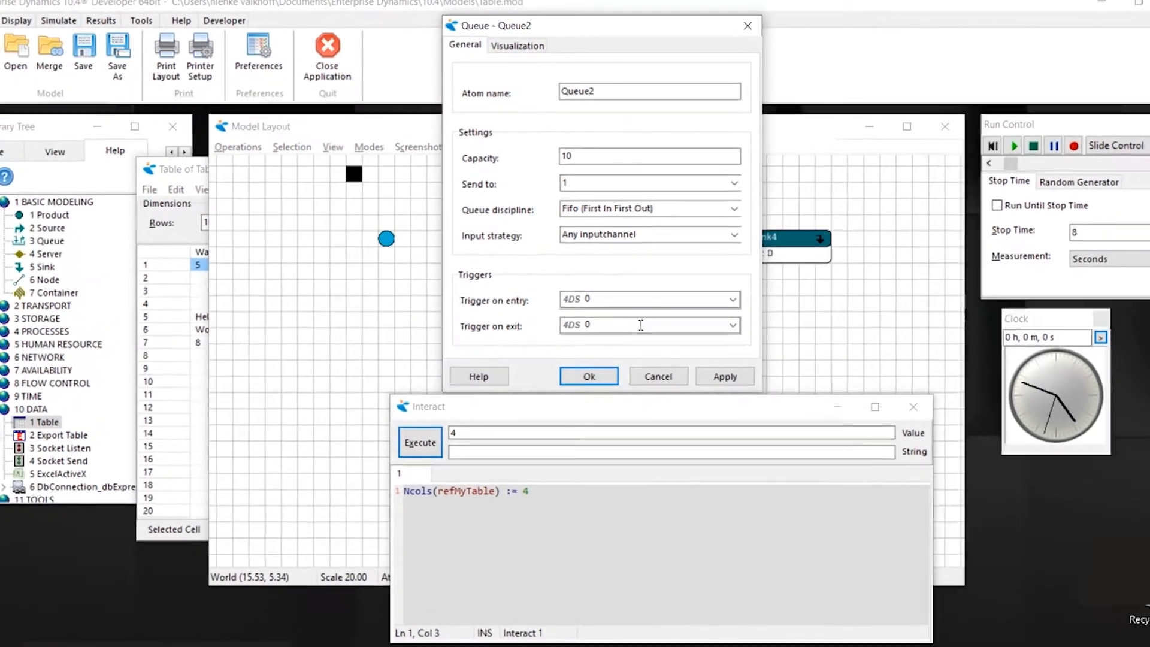
click(650, 309)
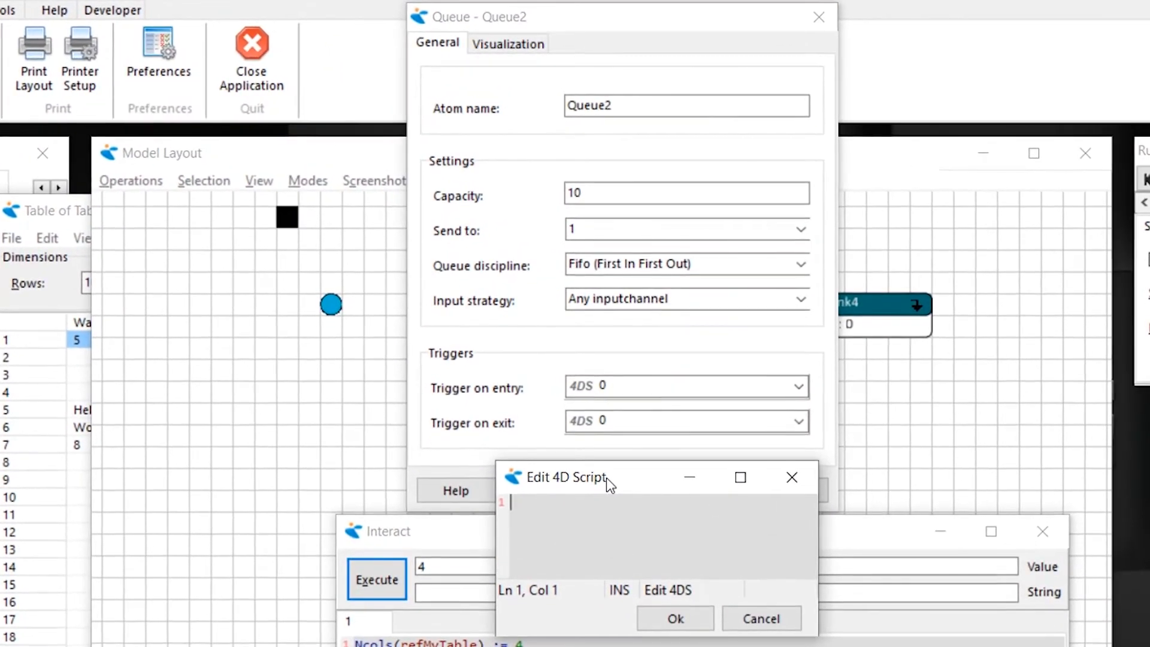
text(SetMY)
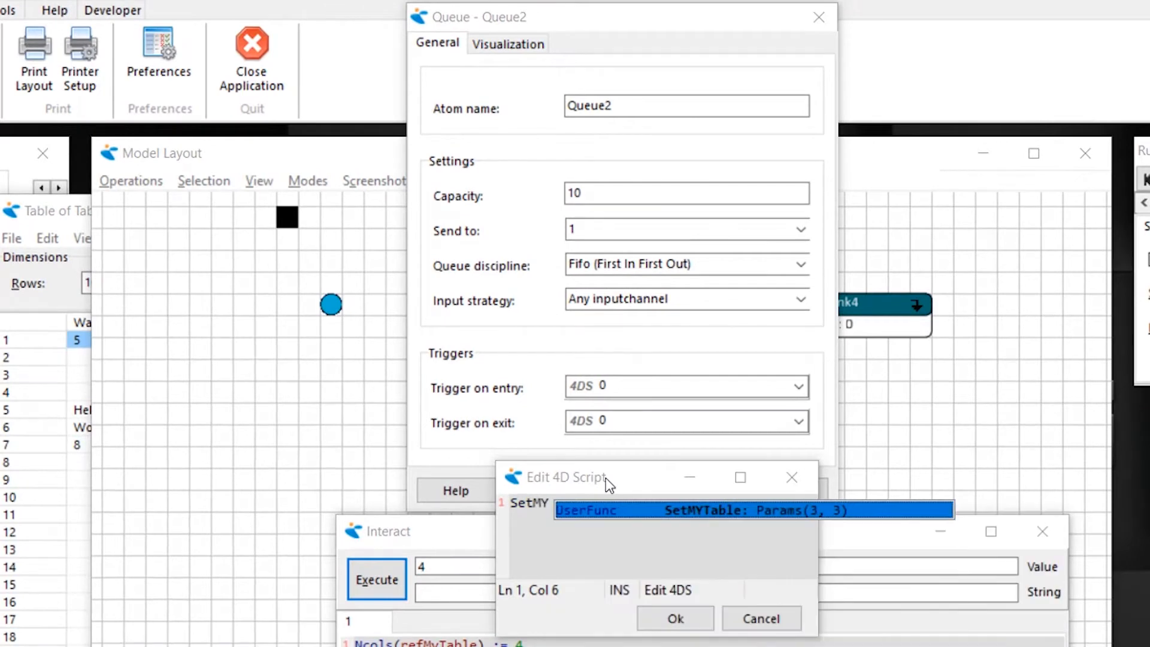
key(Return)
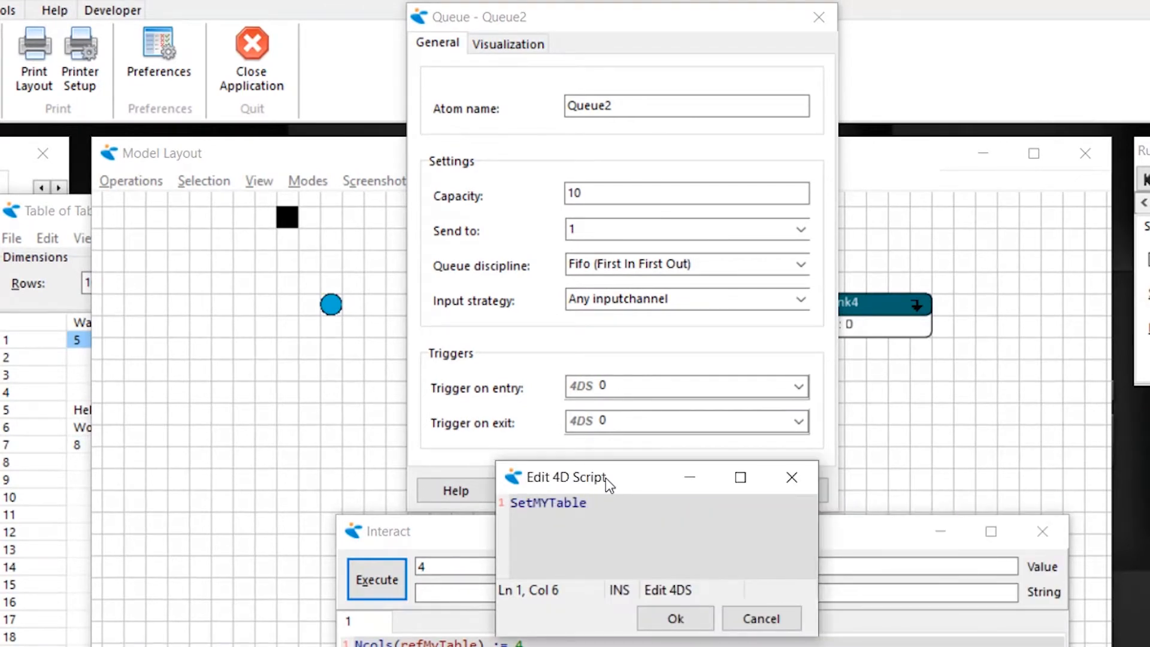
text((Output(c))
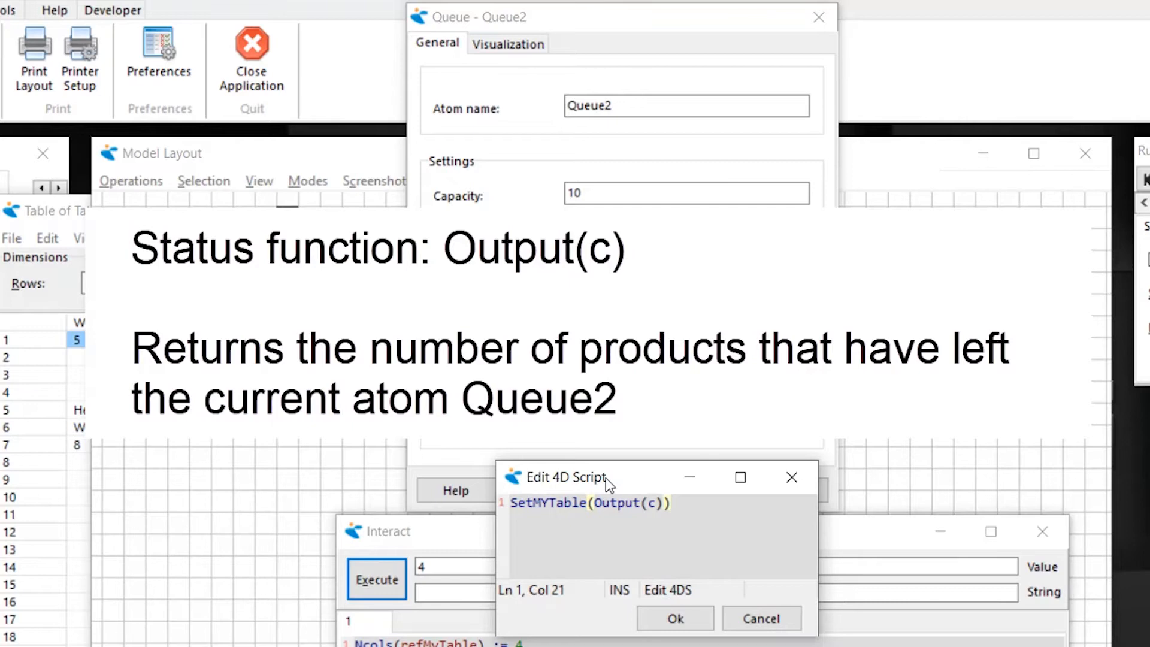
- Complete the SetMYTable call with column 1 and Age(i) as the value
text(,)
text(1)
text(,Age)
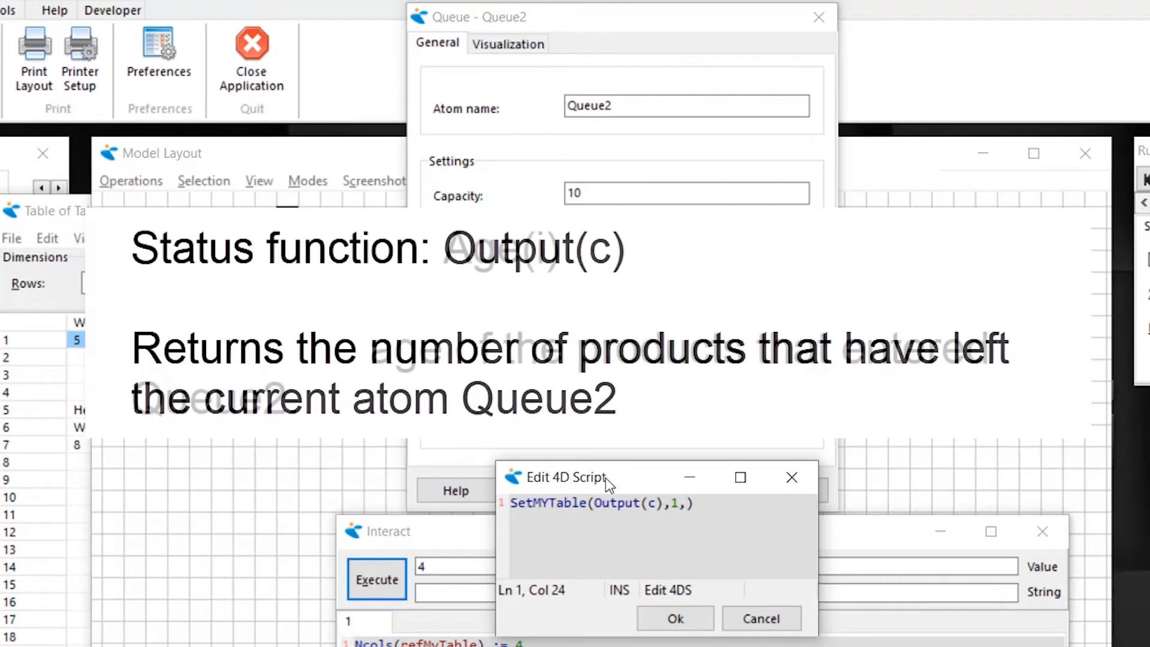
text((i)
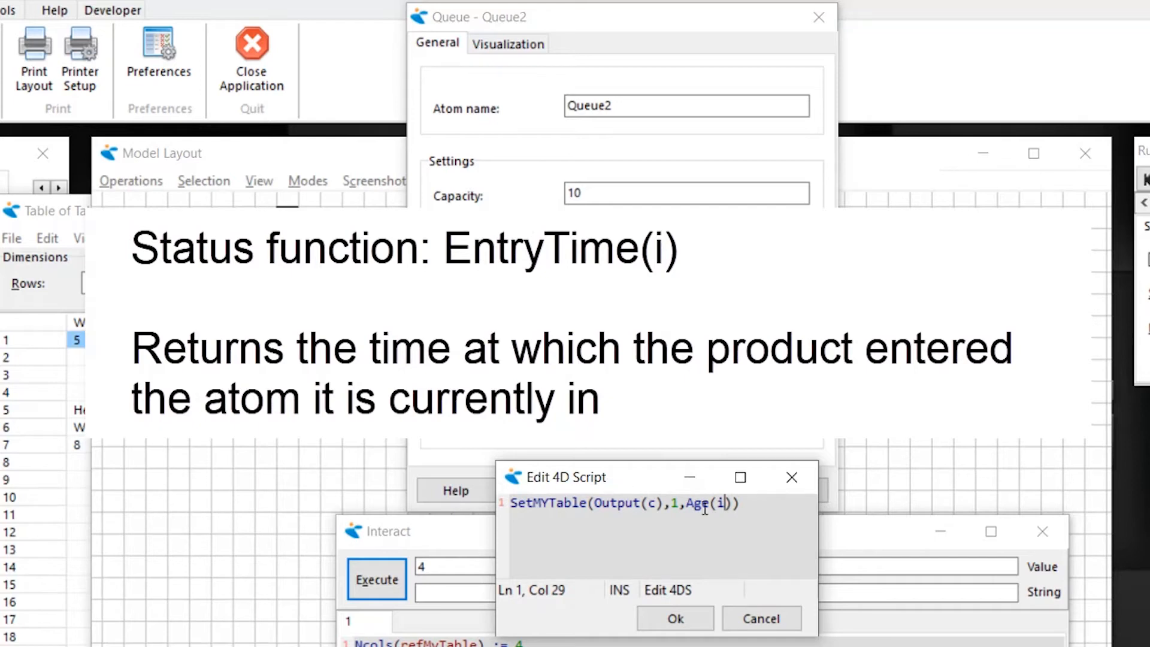
- Replace Age(i) with Time- EntryTime(i) in the exit trigger script and accept the script and Queue2's settings
drag(732, 503, 688, 503)
text(Time)
text(- Entry()
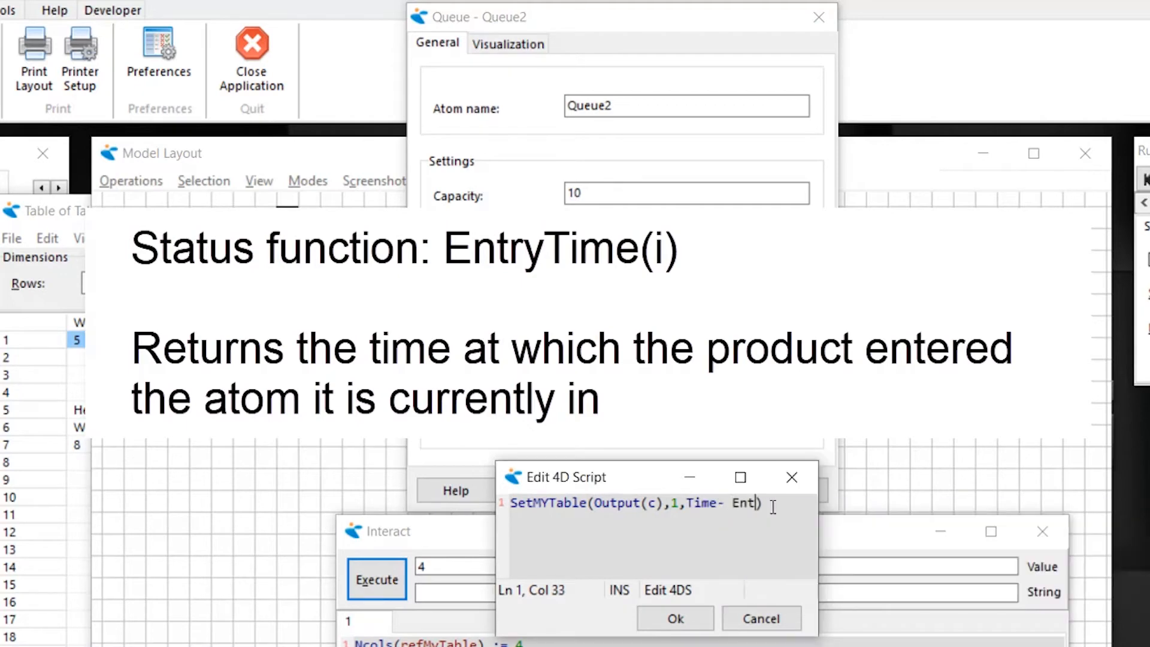
key(BackSpace)
text(Time(i)
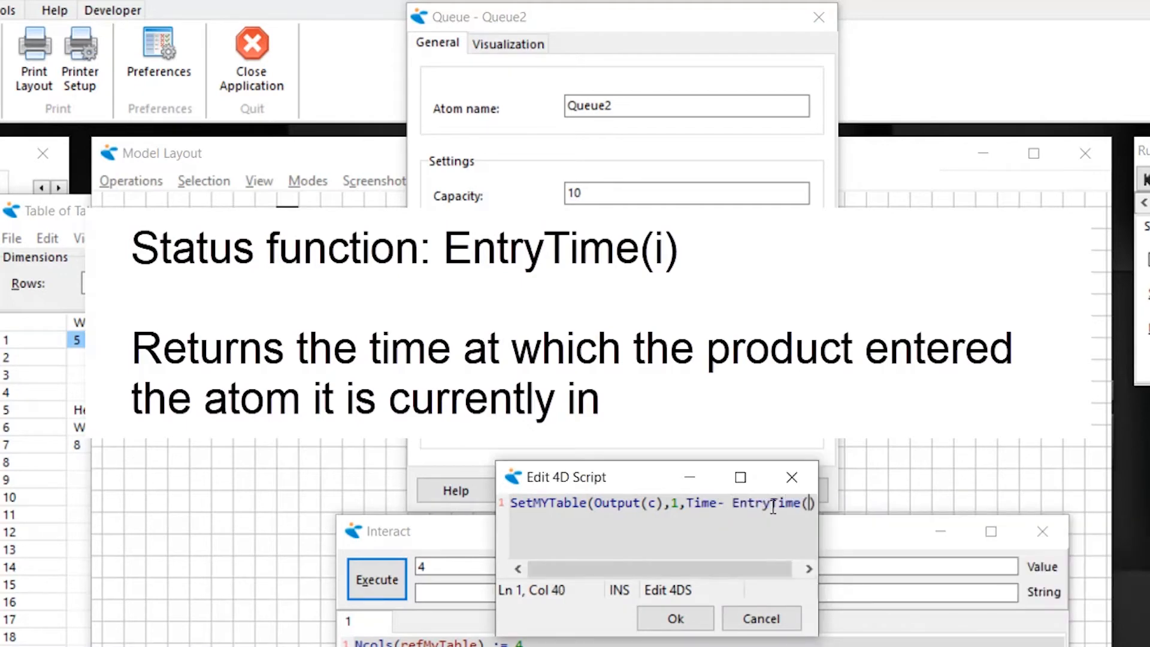
text())
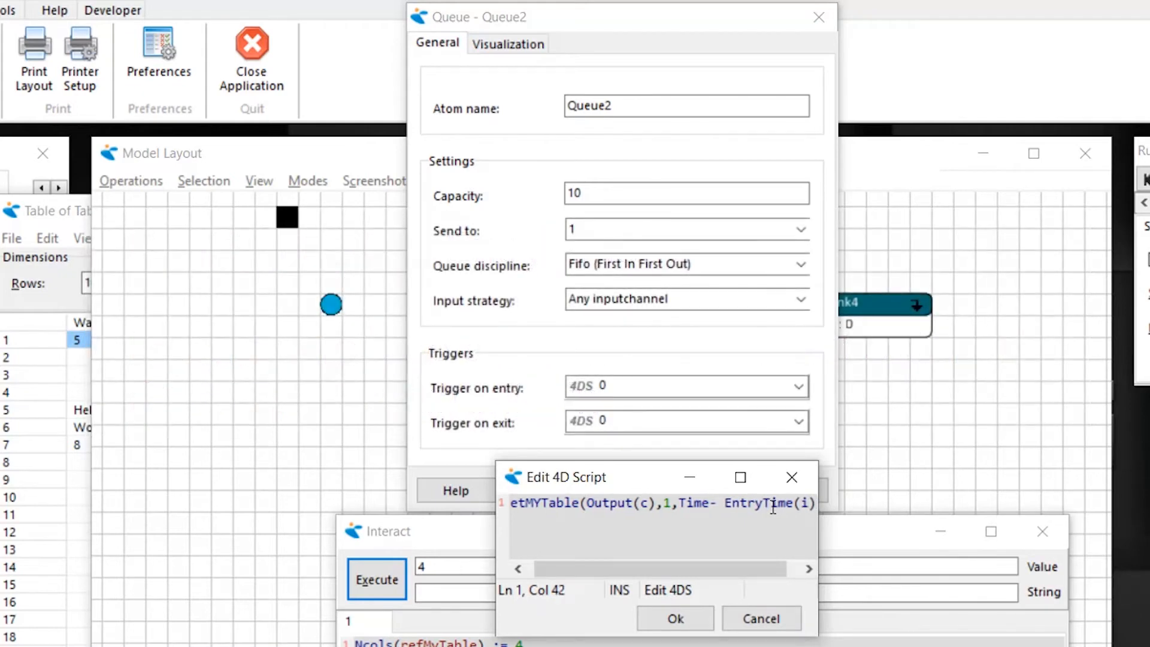
drag(822, 525, 889, 526)
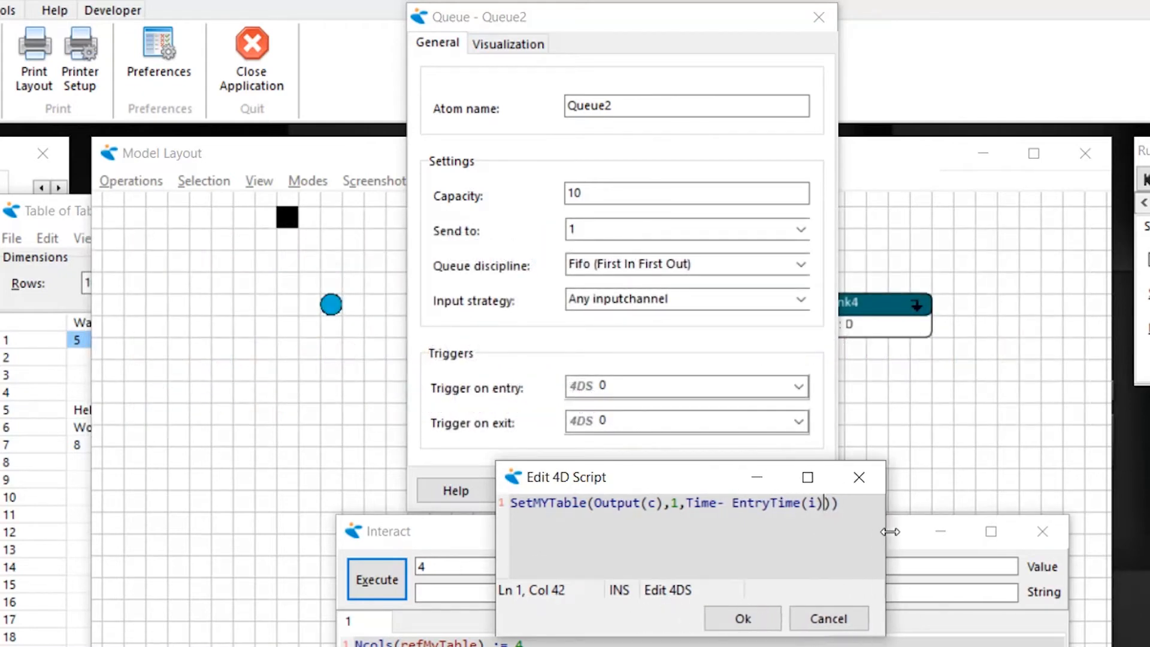
key(Left)
key(Left)
key(Left)
key(Left)
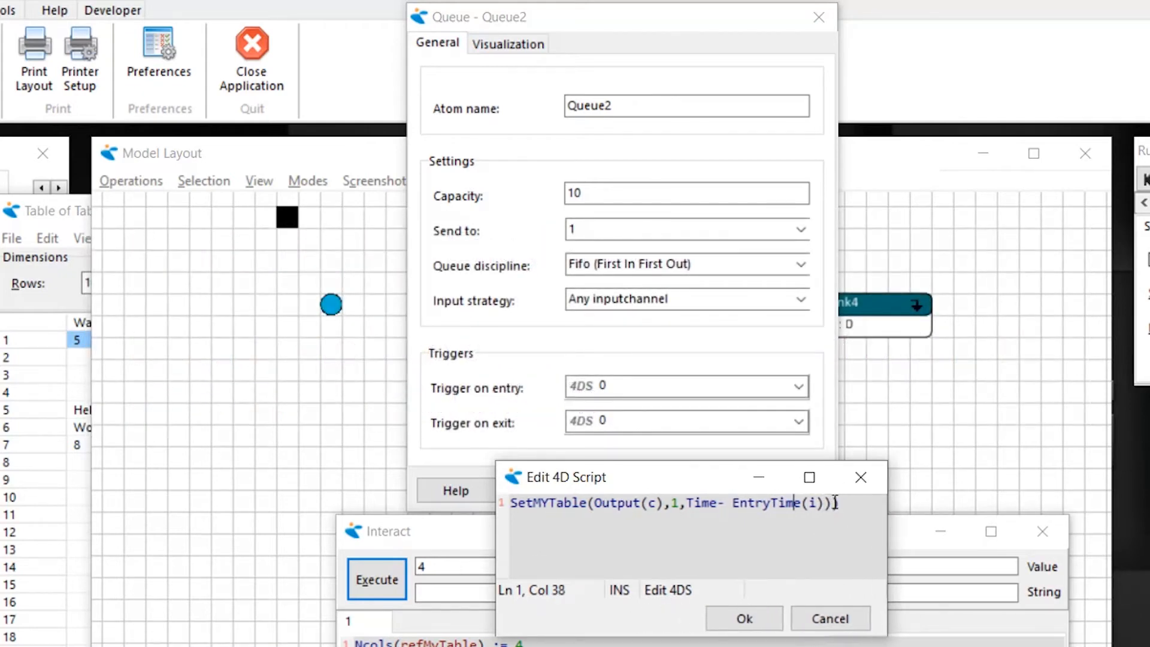
click(835, 502)
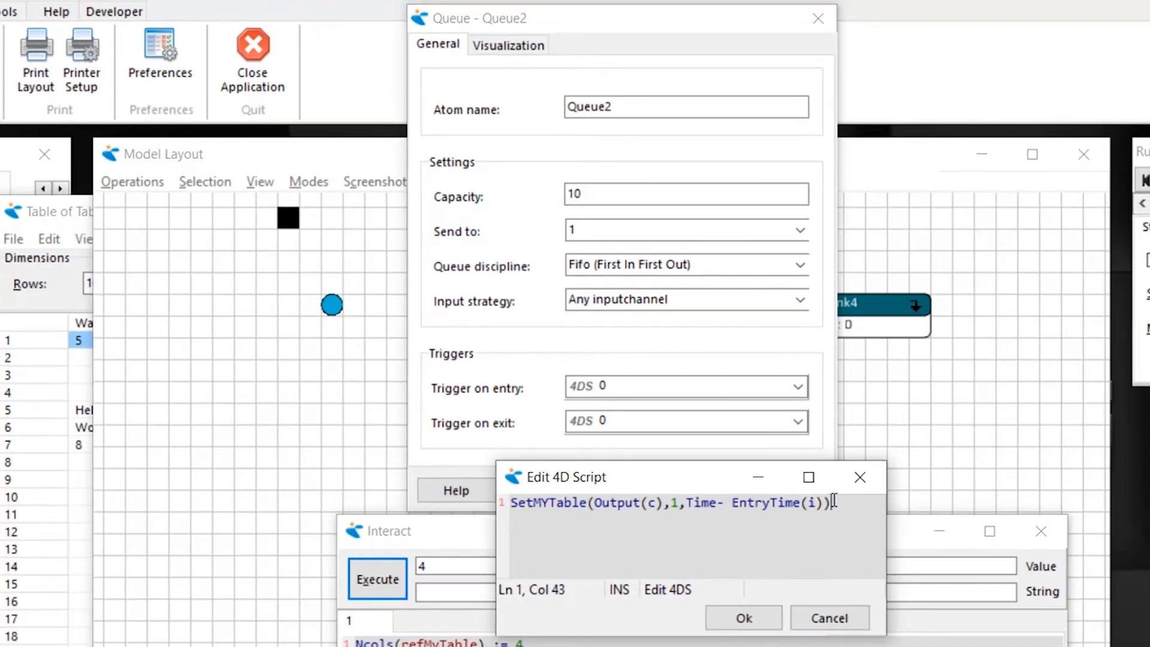
click(744, 617)
click(608, 488)
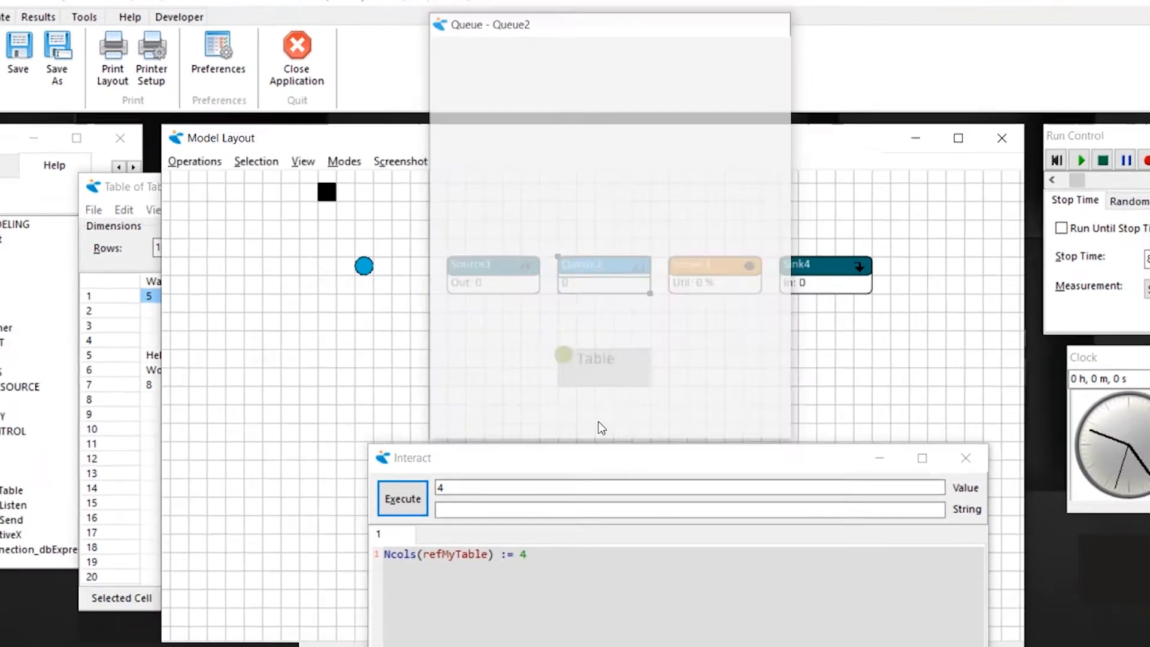
- Reset the model, run the simulation at a higher speed with the table window in view, and stop it
click(217, 165)
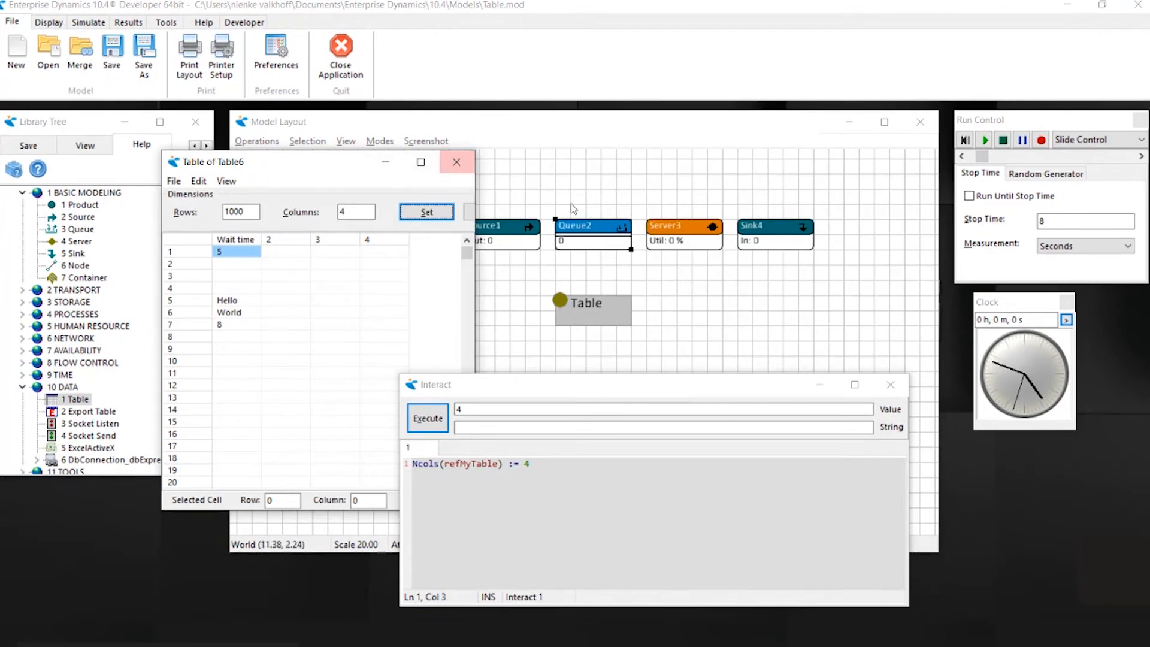
drag(682, 208, 591, 208)
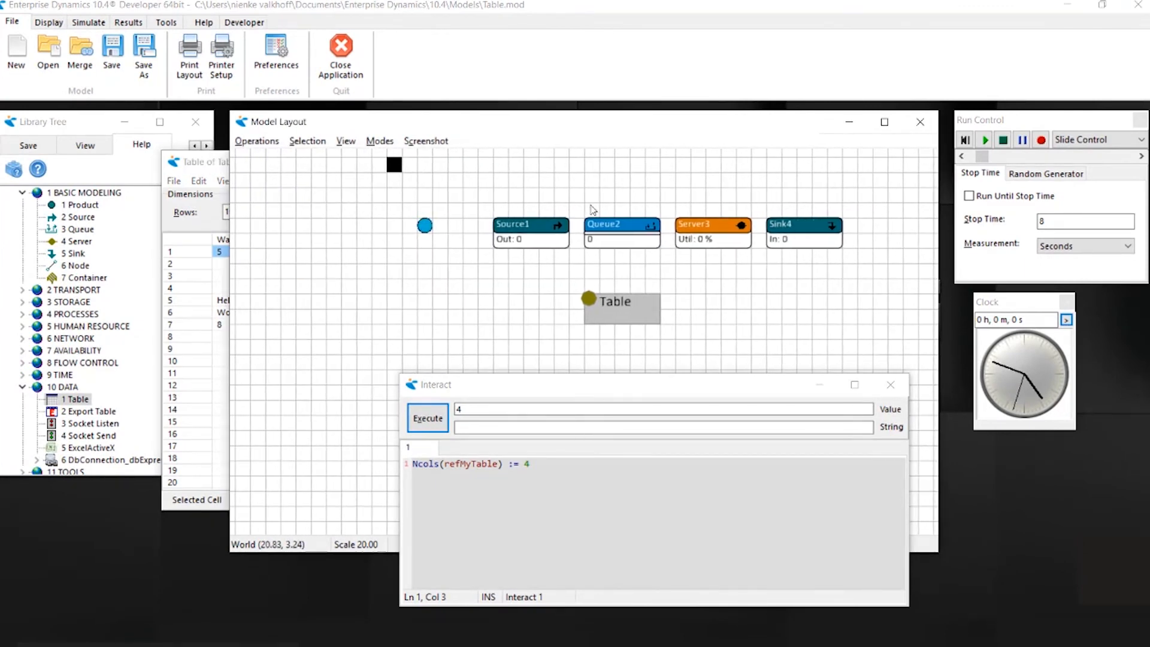
click(214, 163)
click(965, 141)
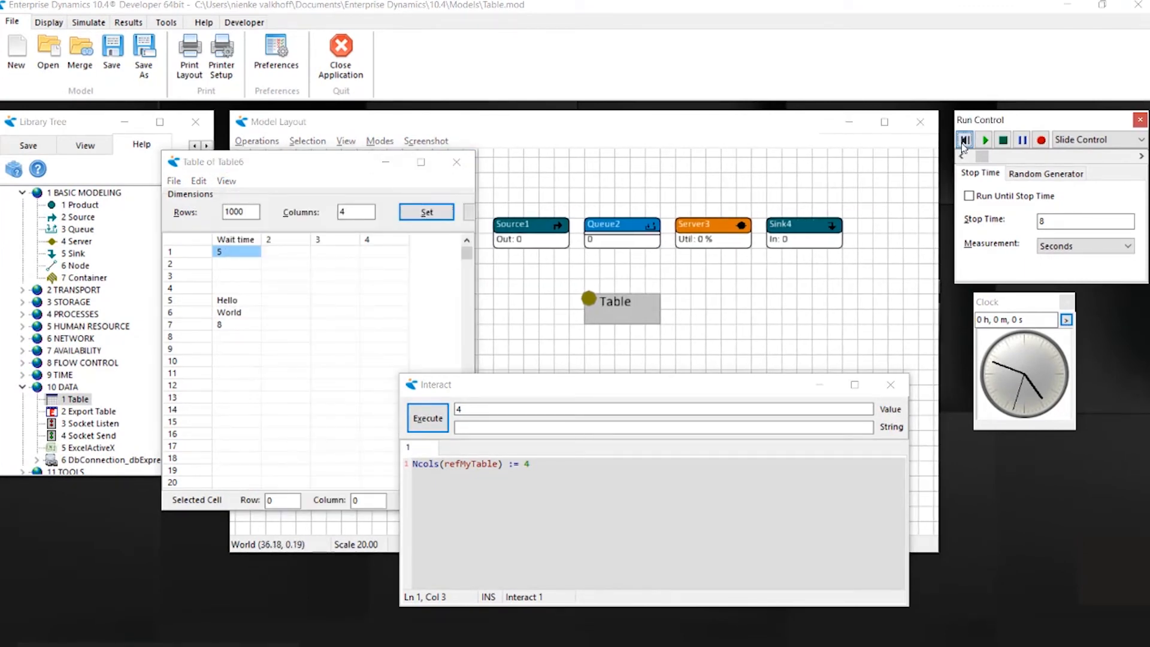
drag(983, 157, 997, 157)
click(986, 142)
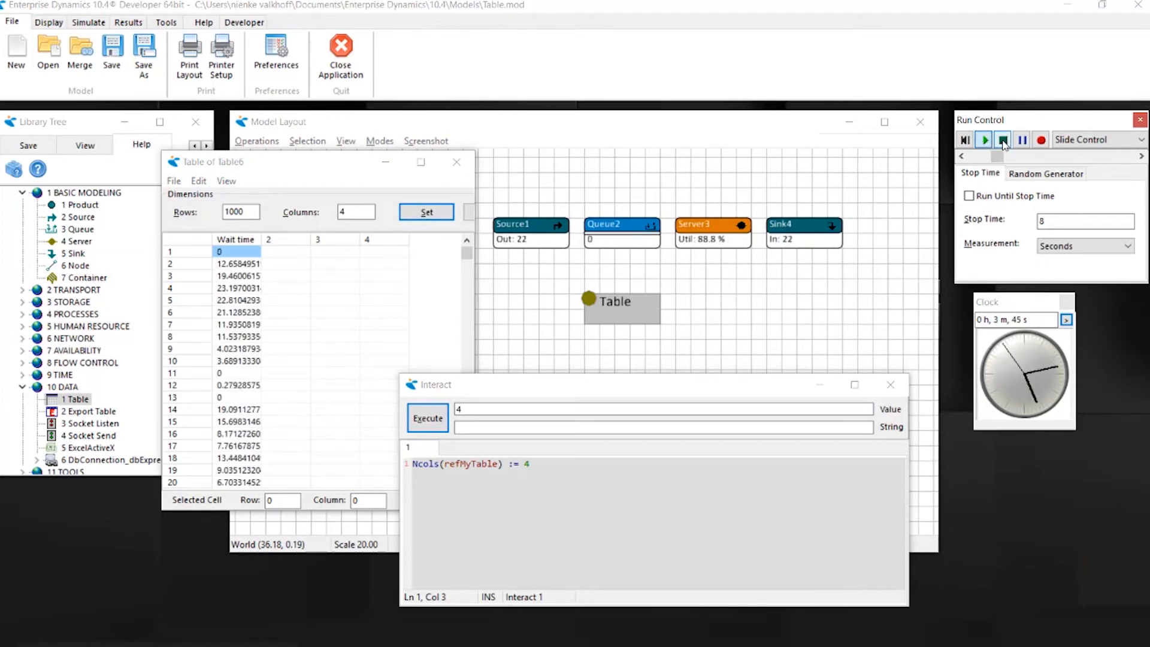
click(1004, 142)
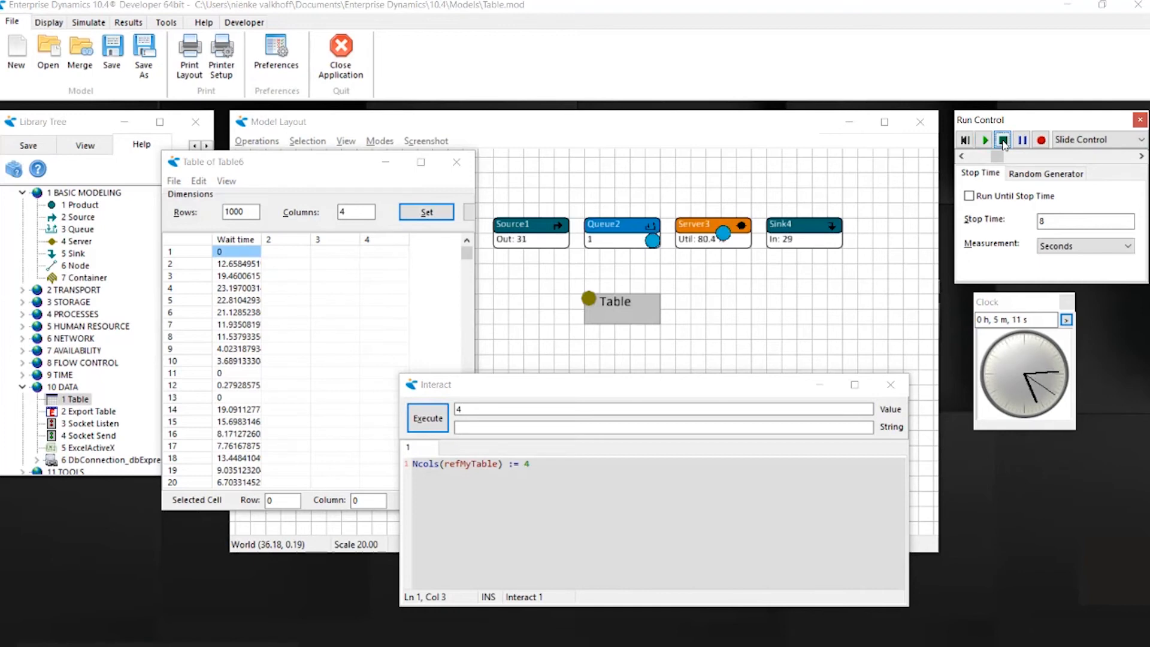
- Enable Clear table on reset for the MYTable atom
double_click(631, 309)
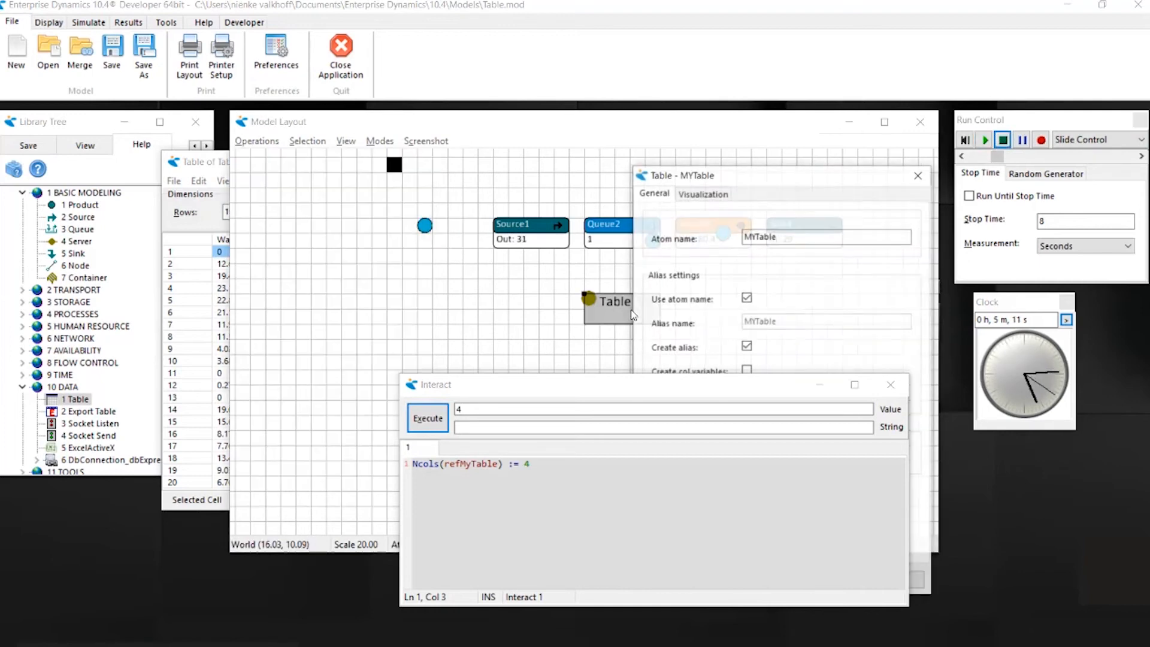
drag(697, 172, 621, 62)
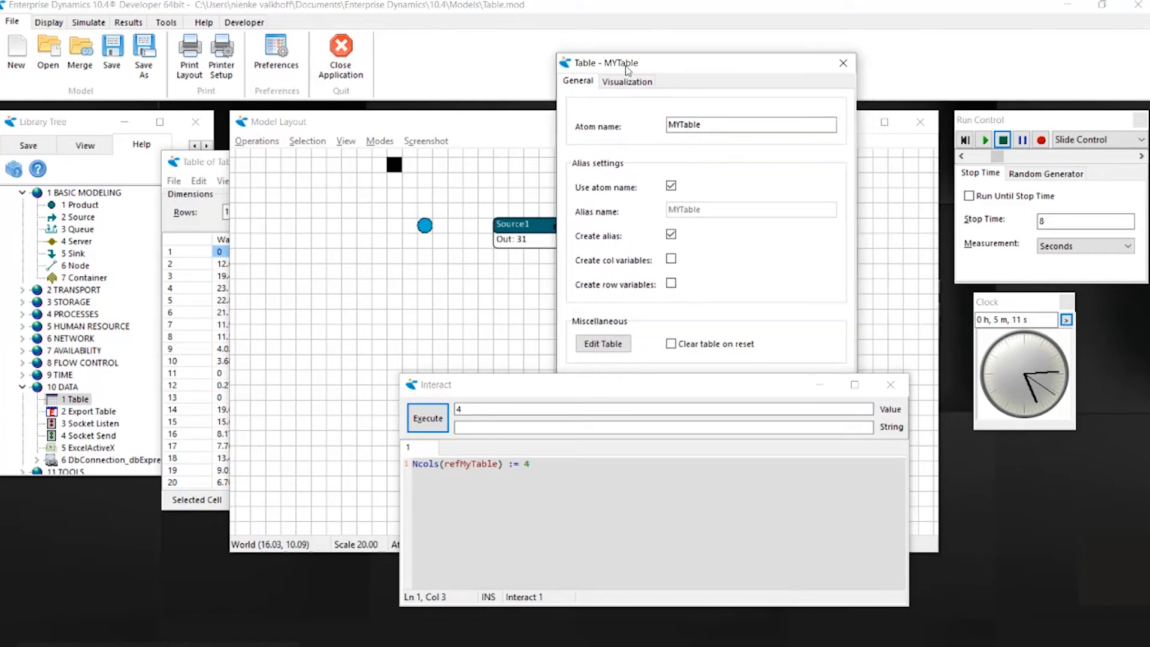
drag(680, 389, 608, 544)
click(671, 344)
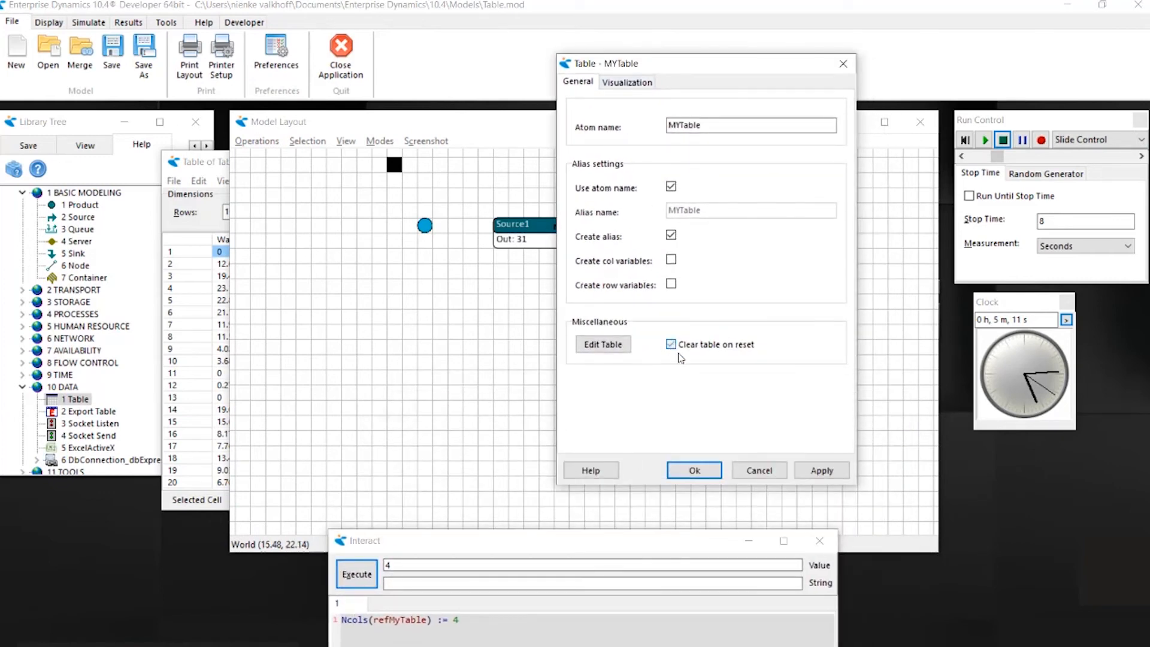
click(693, 471)
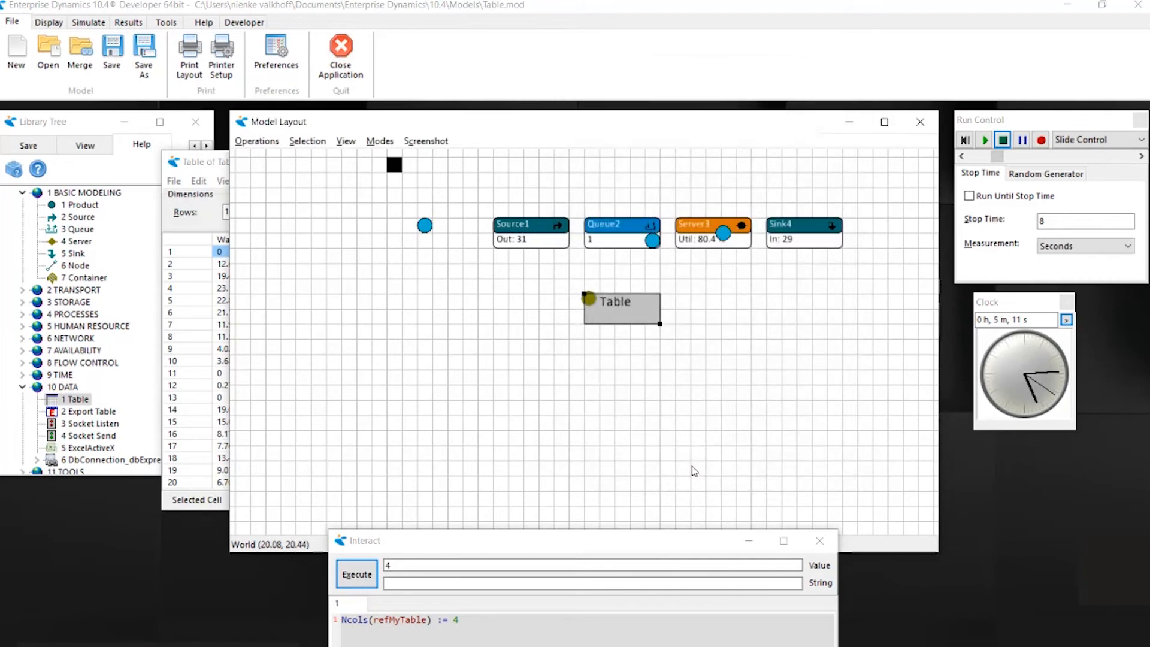
- Reset the model with the table window in view to check the clearing, and close the table window
click(225, 166)
click(966, 140)
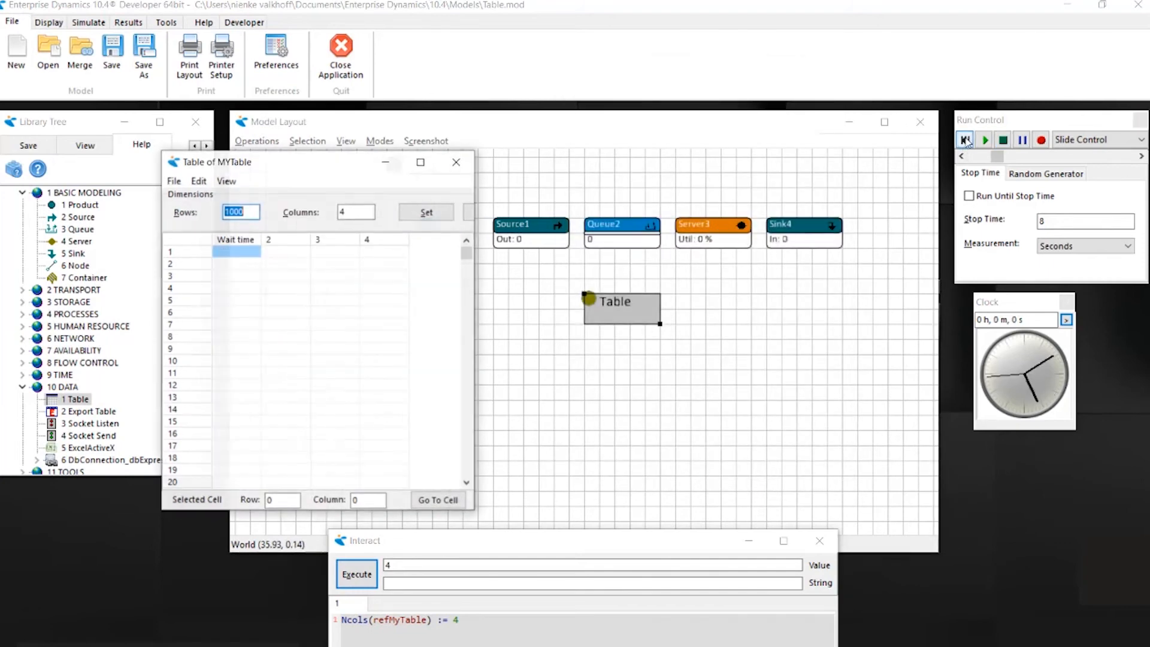
click(455, 162)
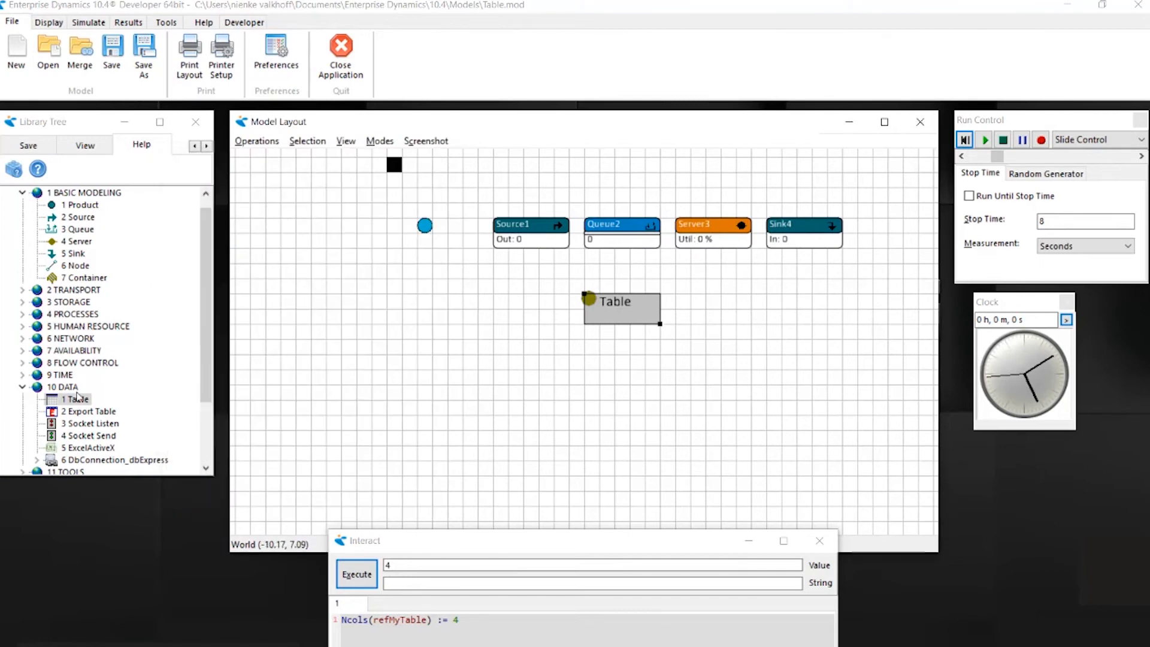
- Add a second Table atom to the model layout beside the existing one, below Server3
drag(78, 396, 698, 301)
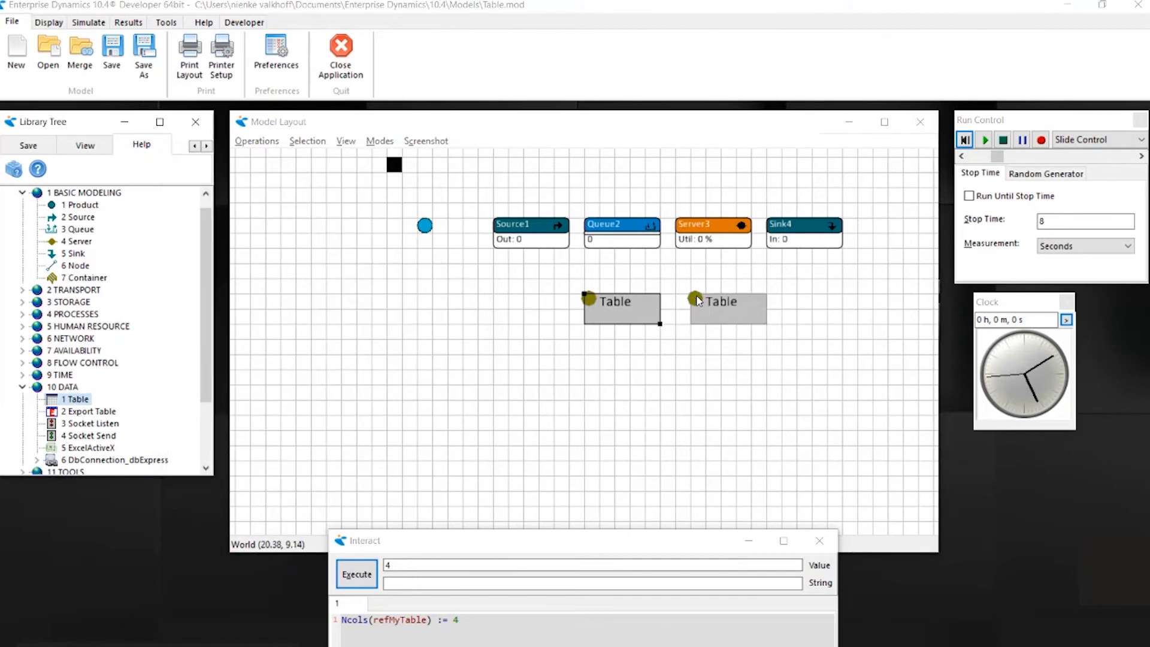
- Rename the second Table atom, below Server3, to Parameters and enable Create alias for it
double_click(718, 309)
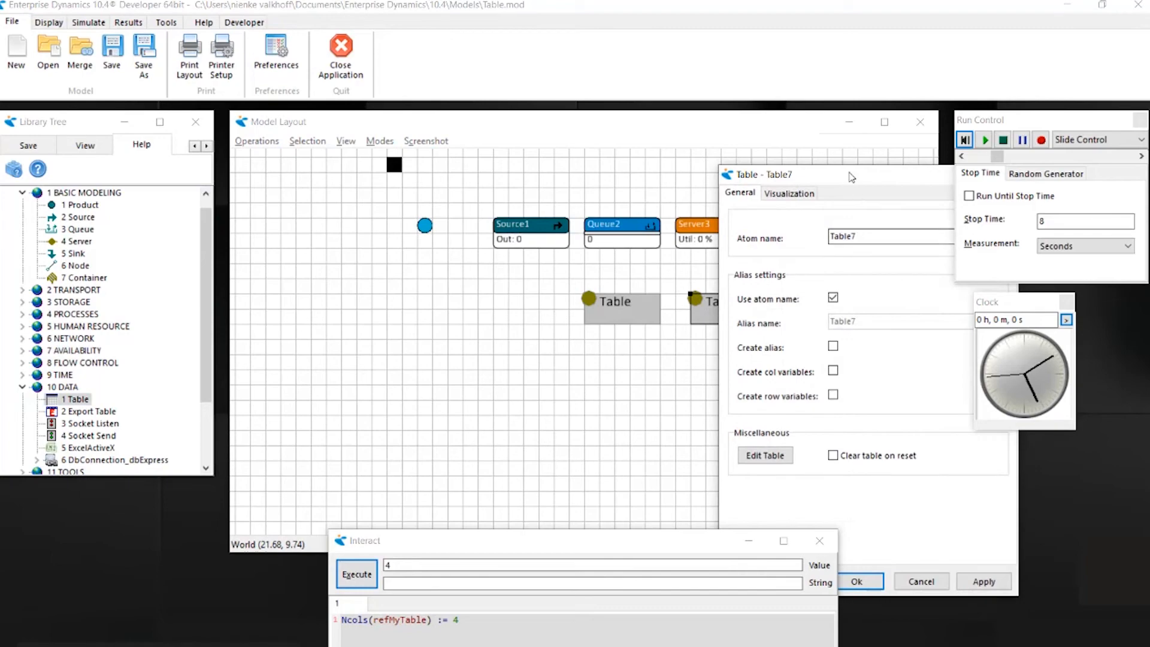
drag(851, 177, 670, 105)
drag(685, 171, 617, 168)
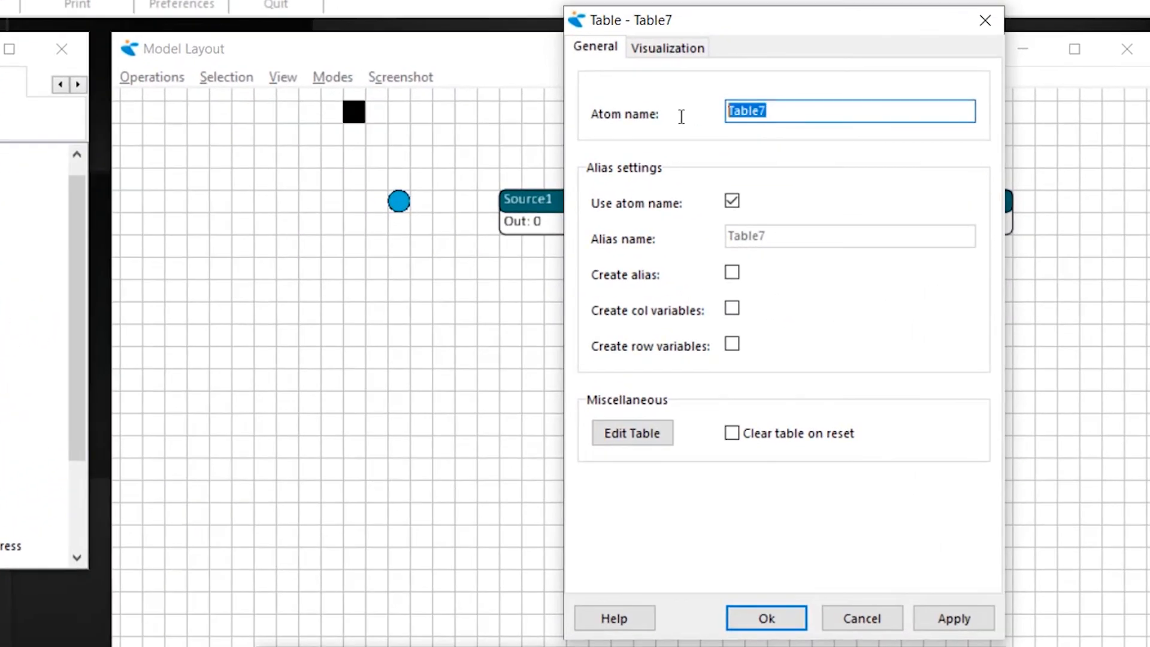
text(Pa)
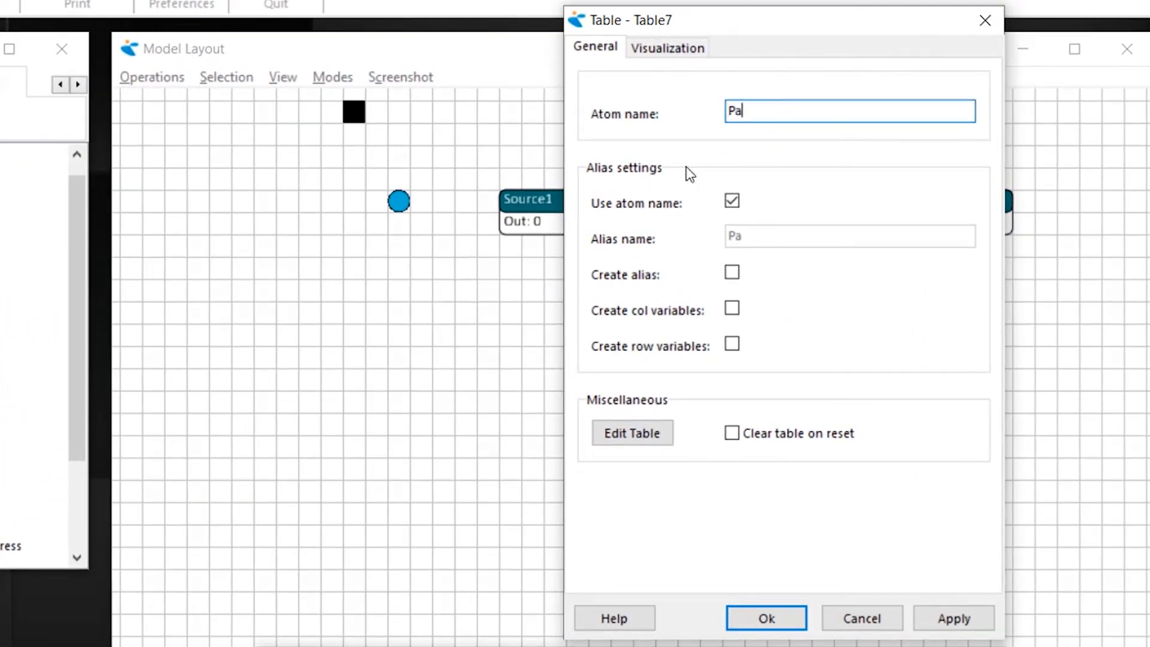
text(rameters)
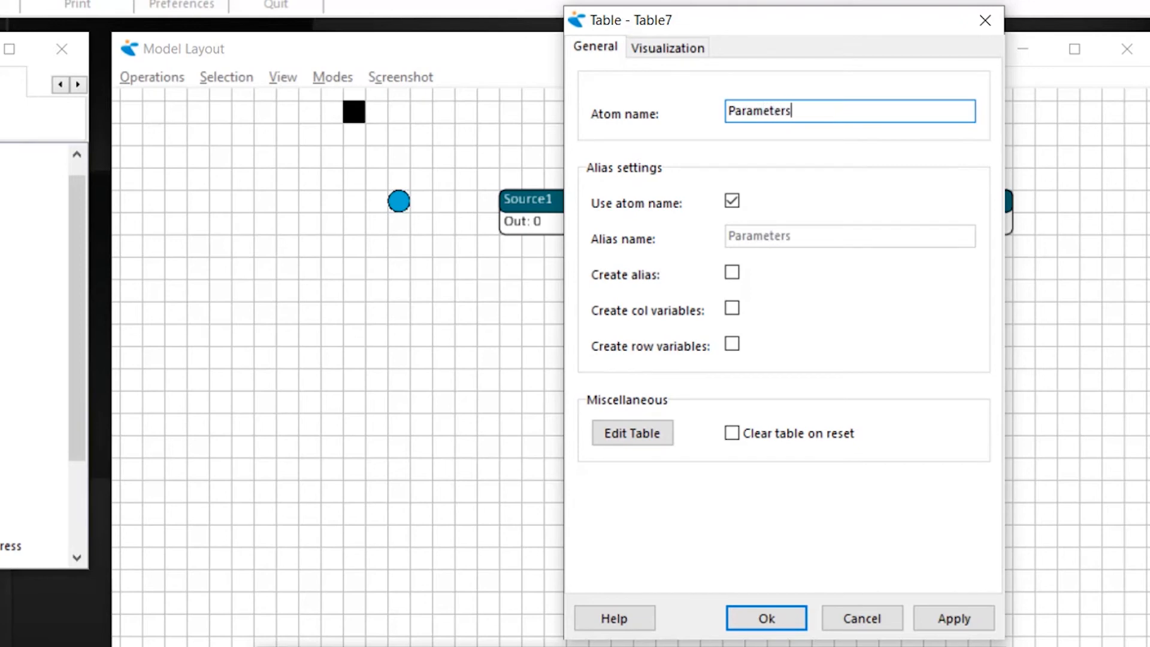
click(732, 275)
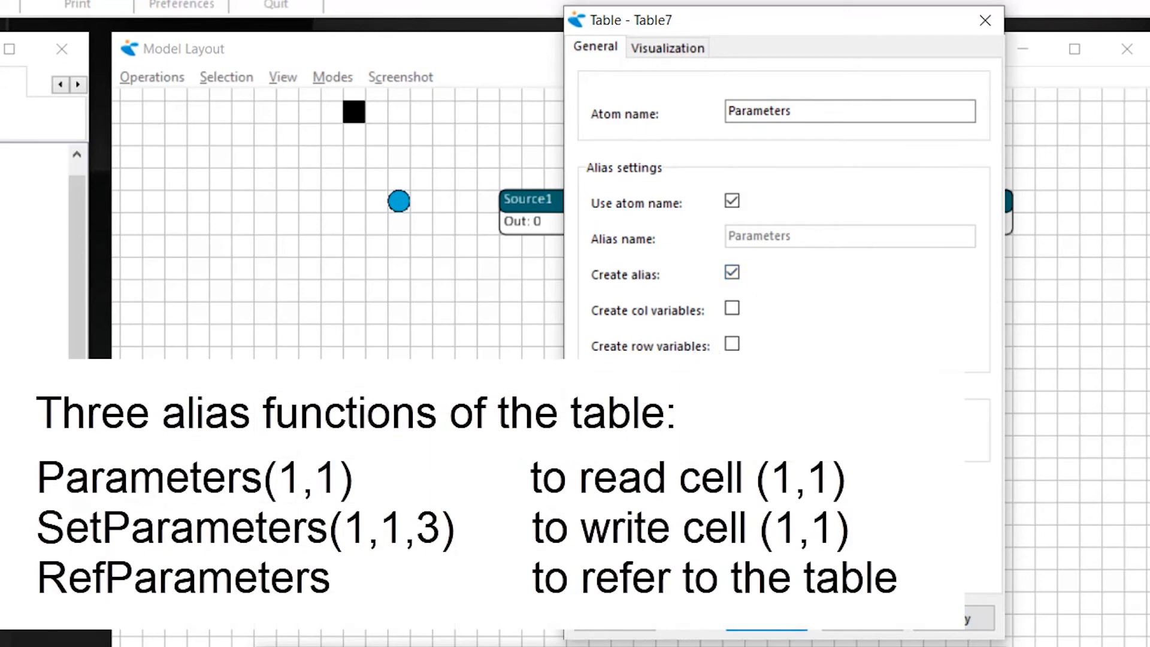
- Open the Parameters atom's table for editing and set its dimensions to 5 rows and 5 columns
click(767, 430)
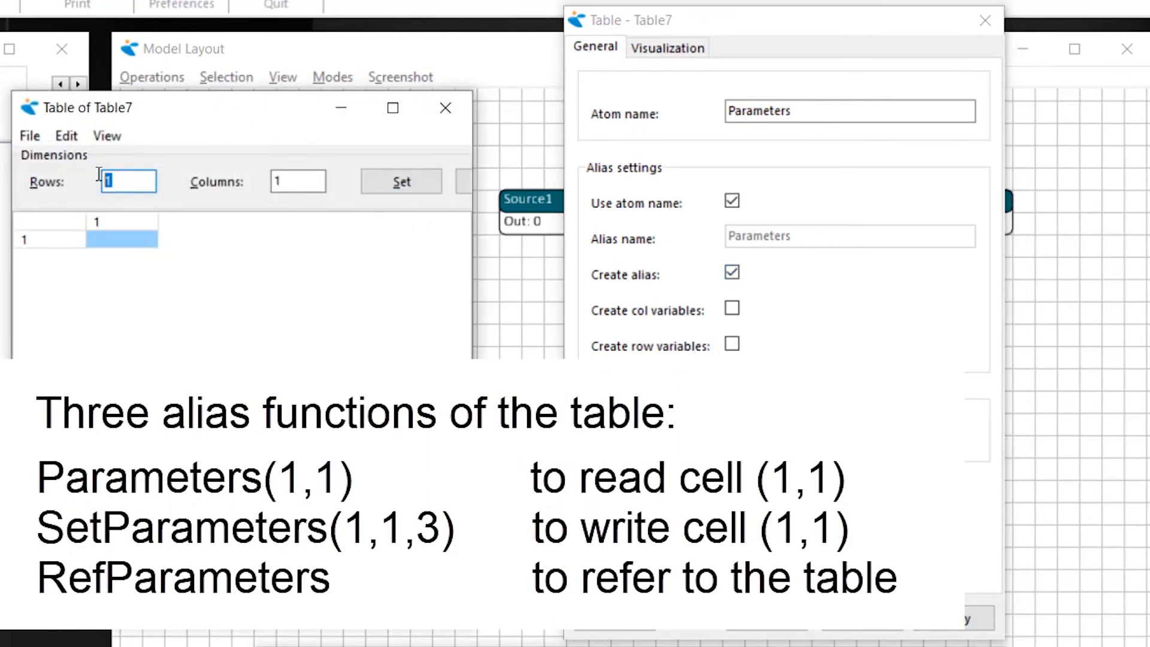
text(5)
key(Tab)
text(5)
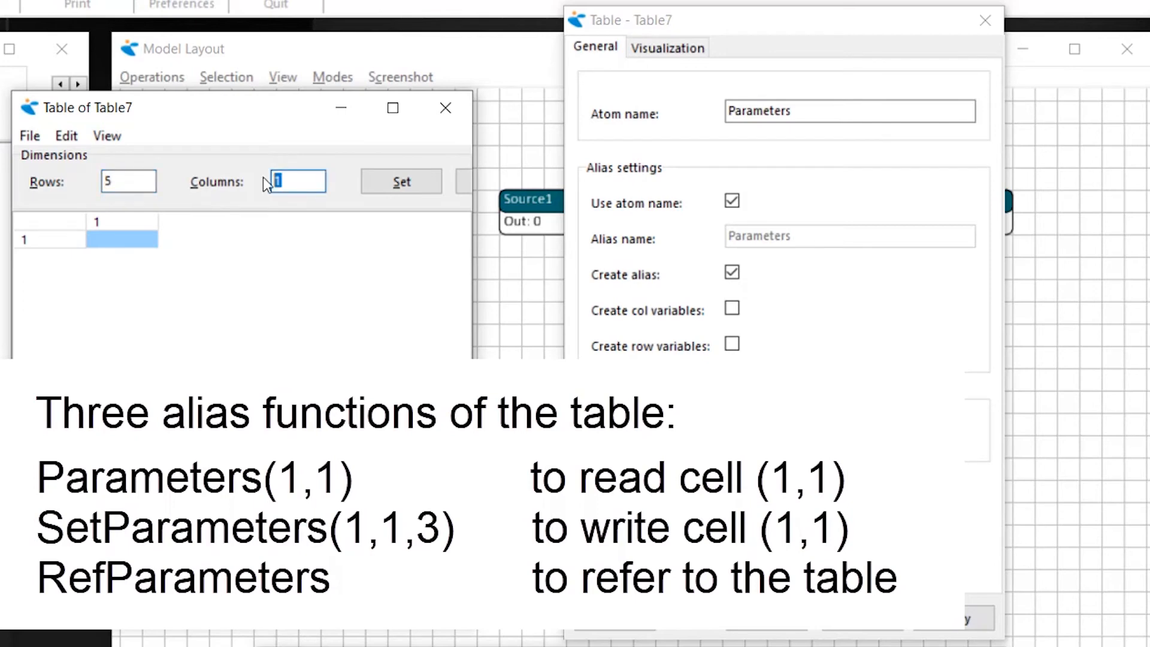
click(383, 181)
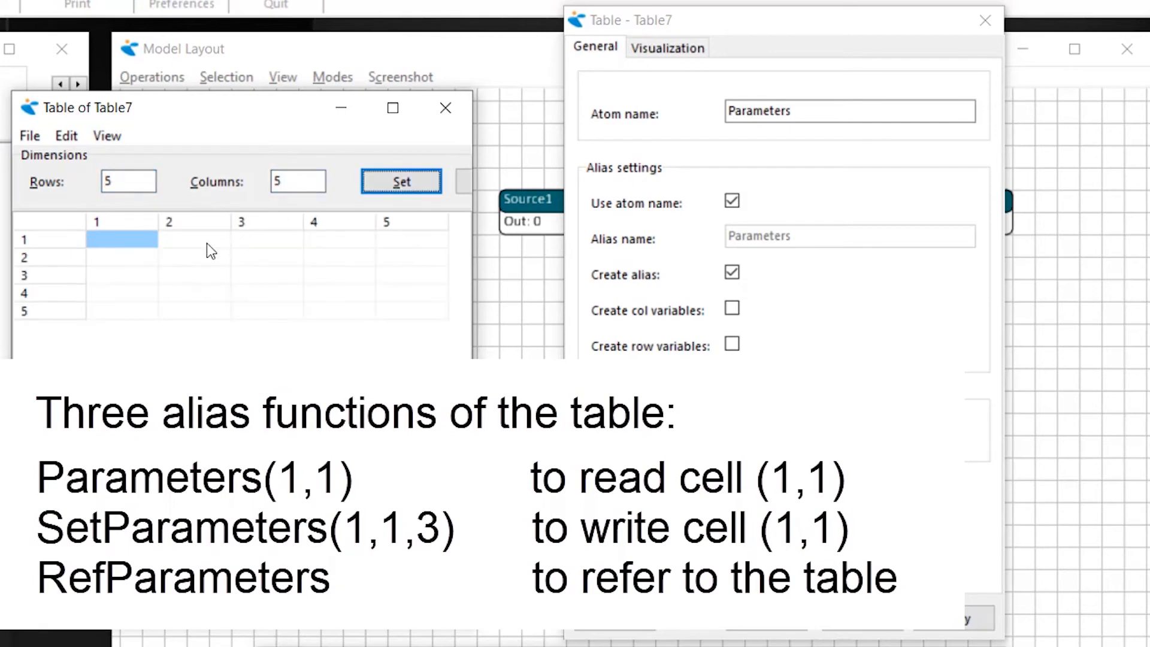
- Set the width of column 1 in the Parameters table to 164
right_click(126, 243)
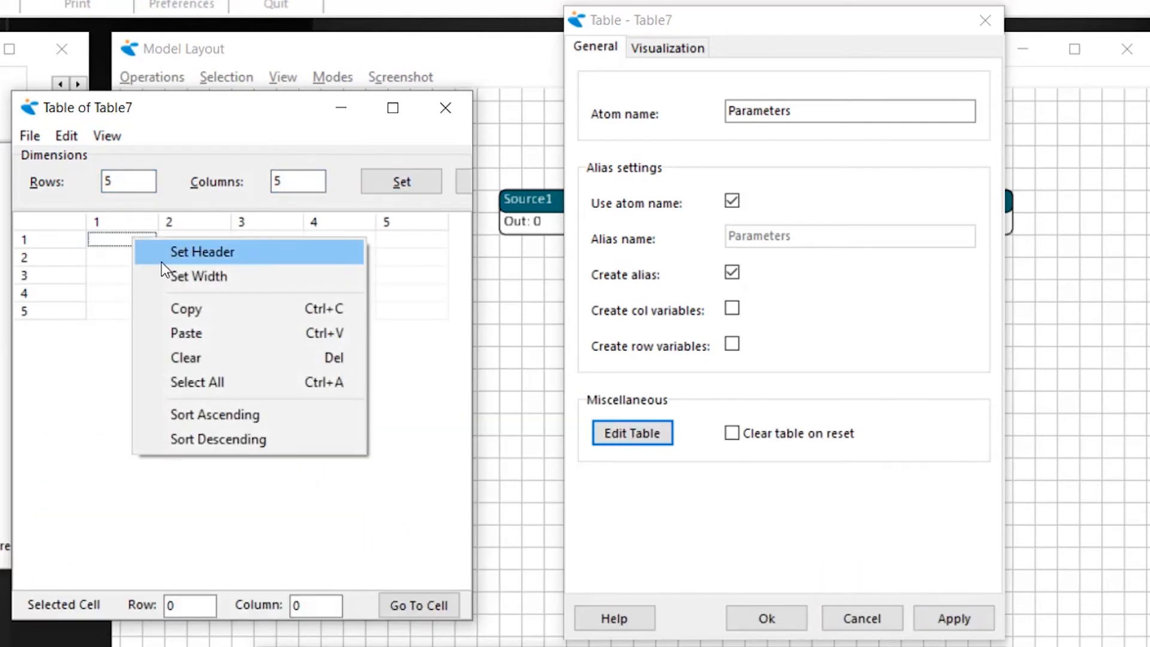
click(186, 277)
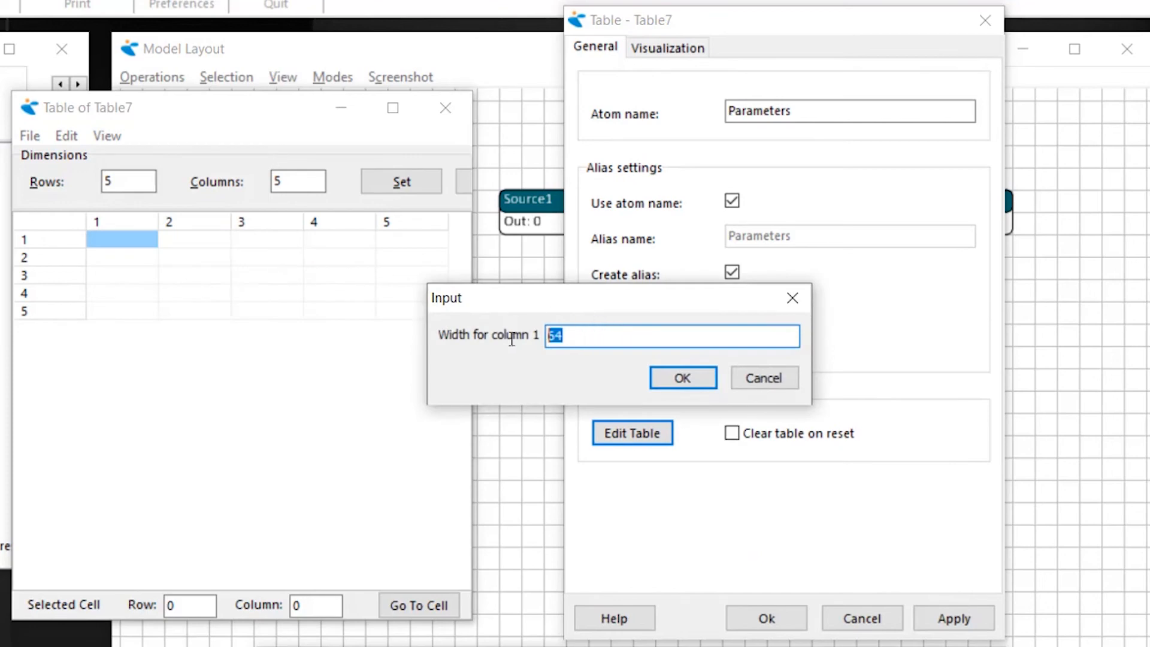
text(164)
click(684, 378)
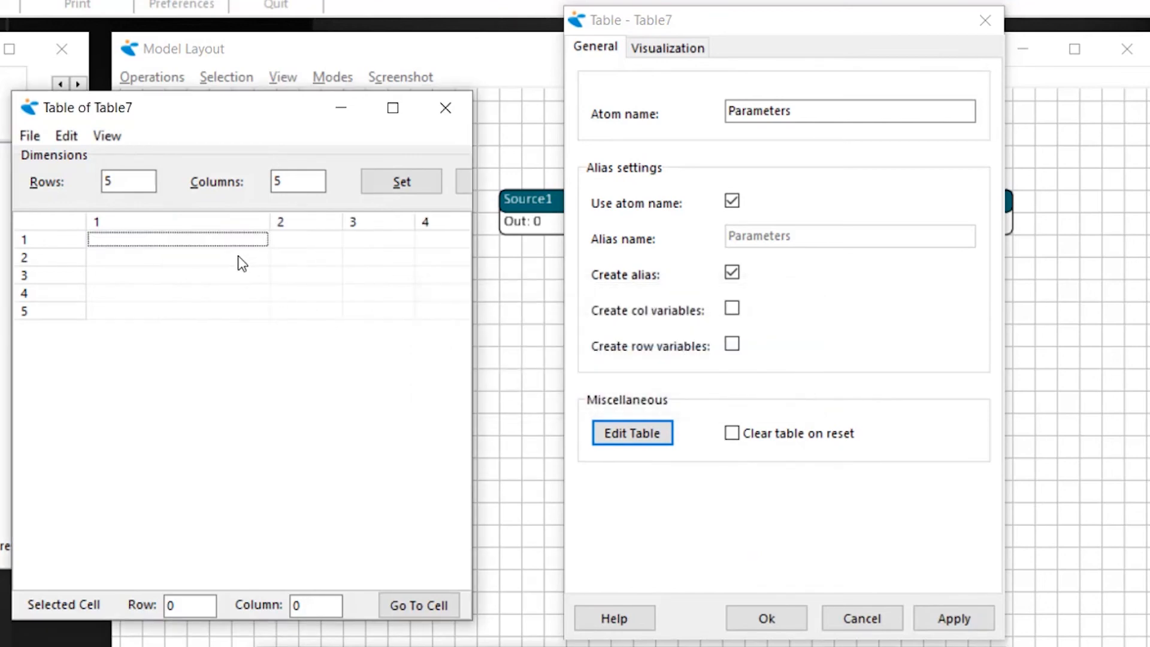
- Enter "Avg Process Time Machine 1" in cell (1,1) and 9 in cell (1,2), and accept the Parameters atom's settings
text(Avg)
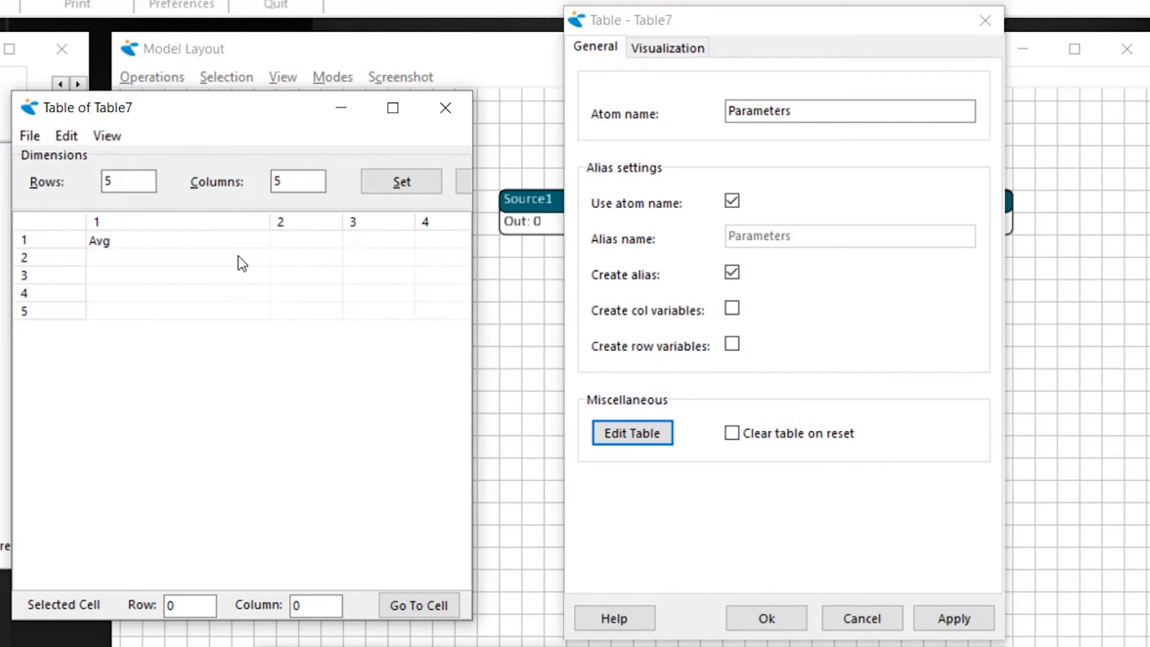
text( Process Time Machine 1)
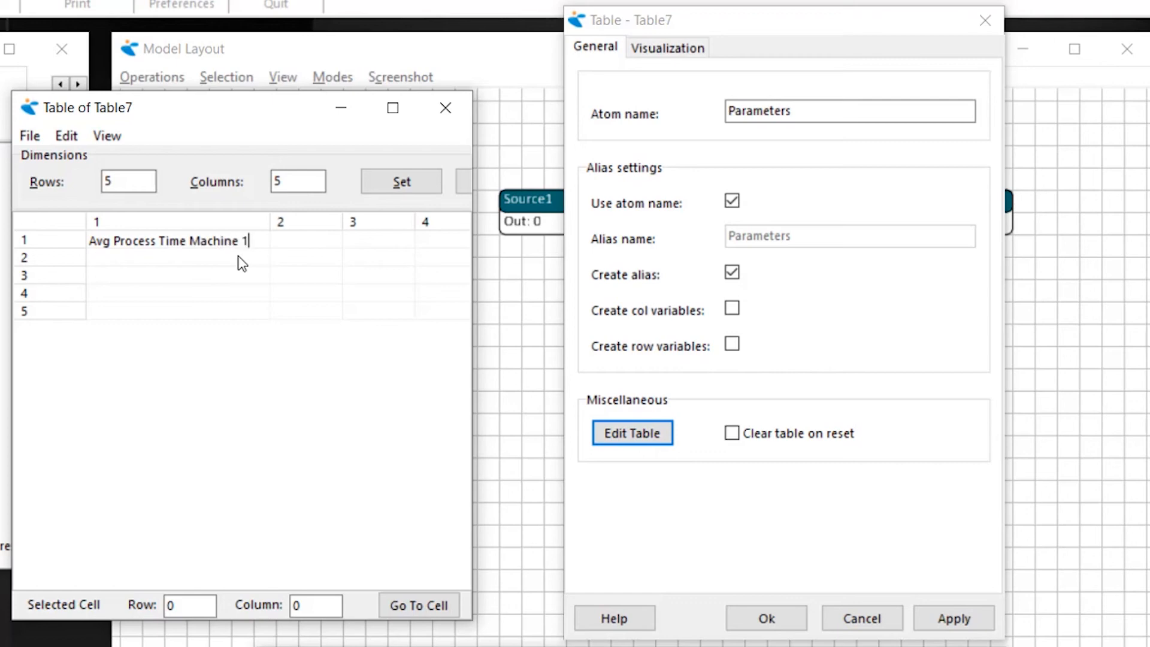
click(290, 240)
text(9)
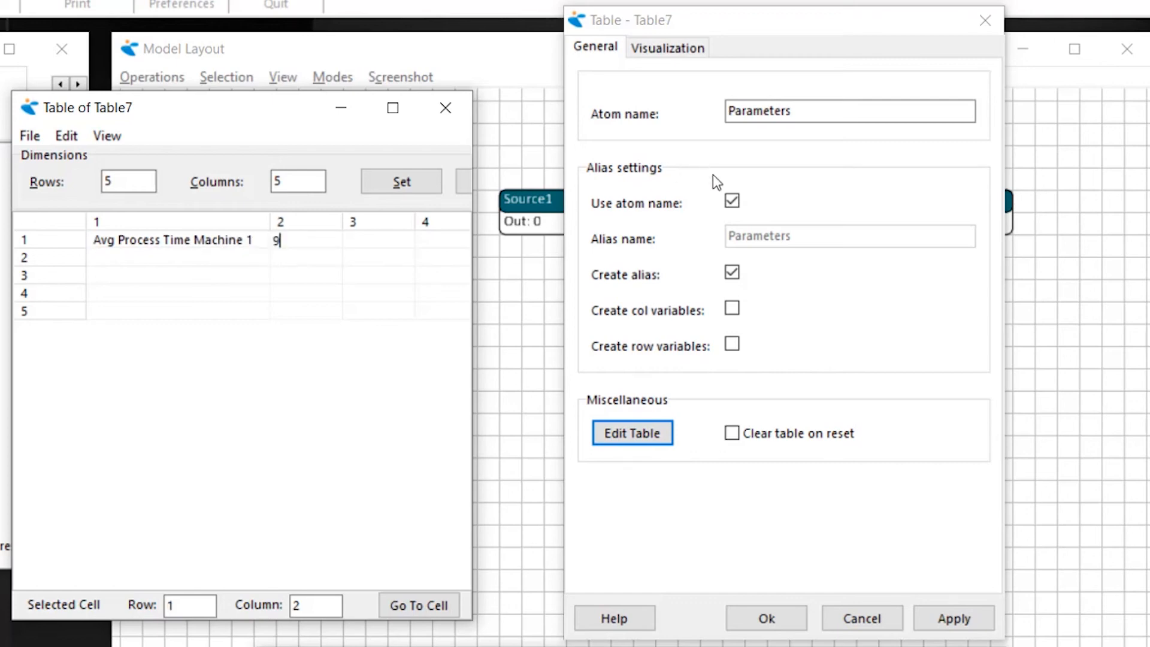
click(778, 616)
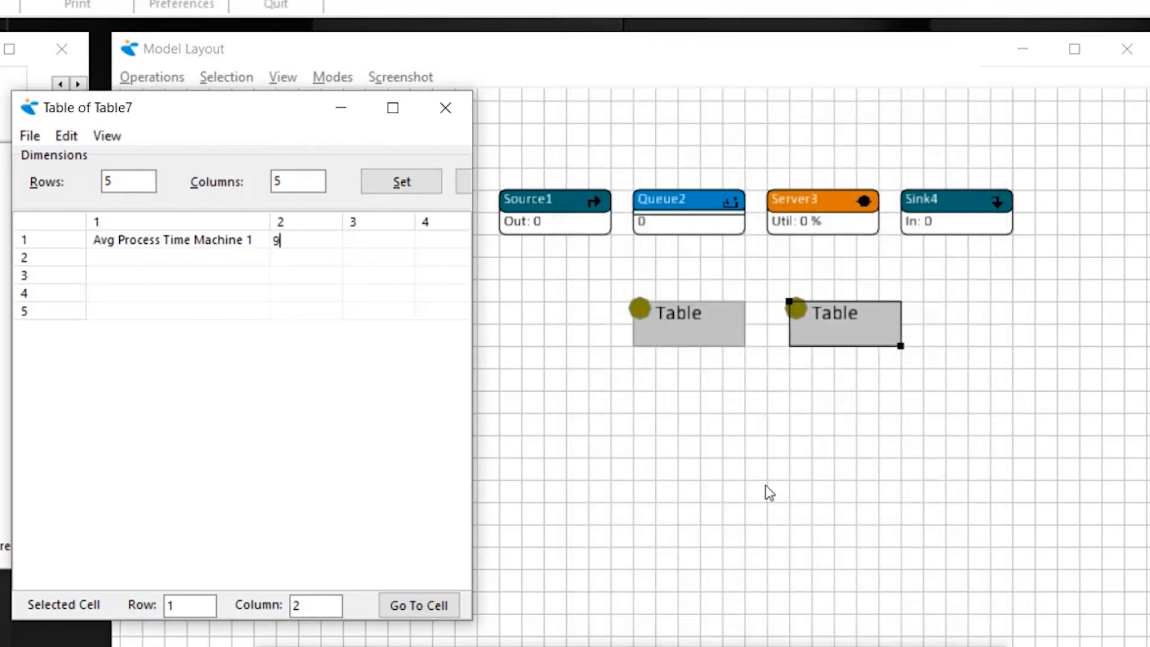
- Set Server3's cycletime to the 4DScript expression negexp(Parameters(1,2)) and accept the server's settings
click(830, 212)
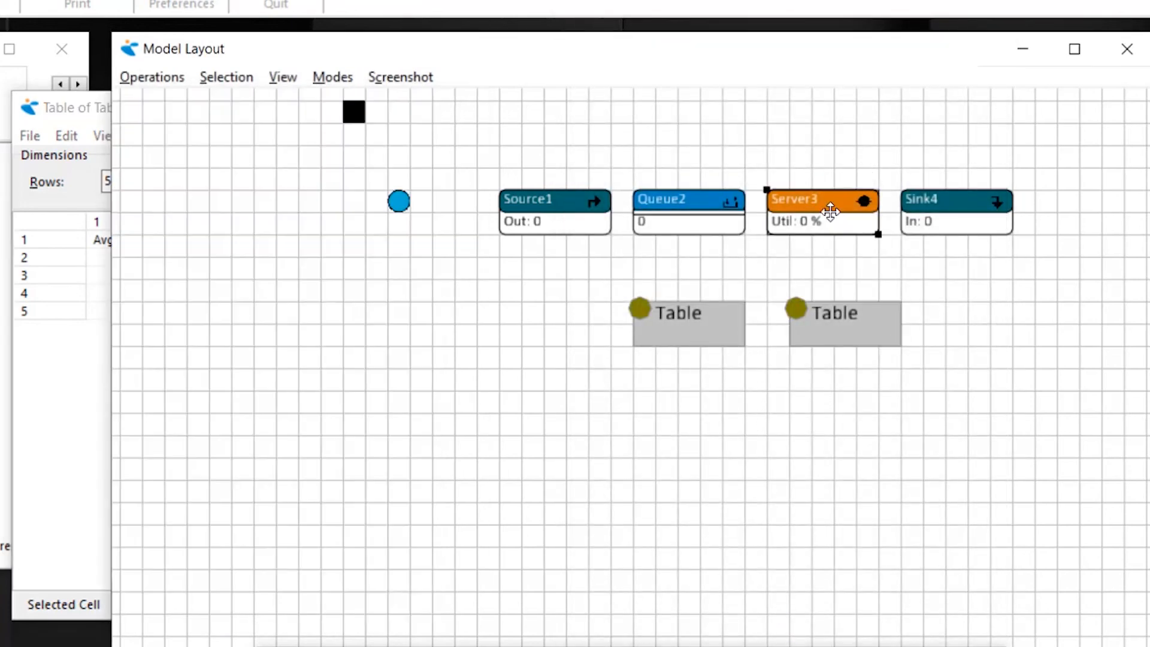
double_click(830, 211)
drag(952, 231, 726, 137)
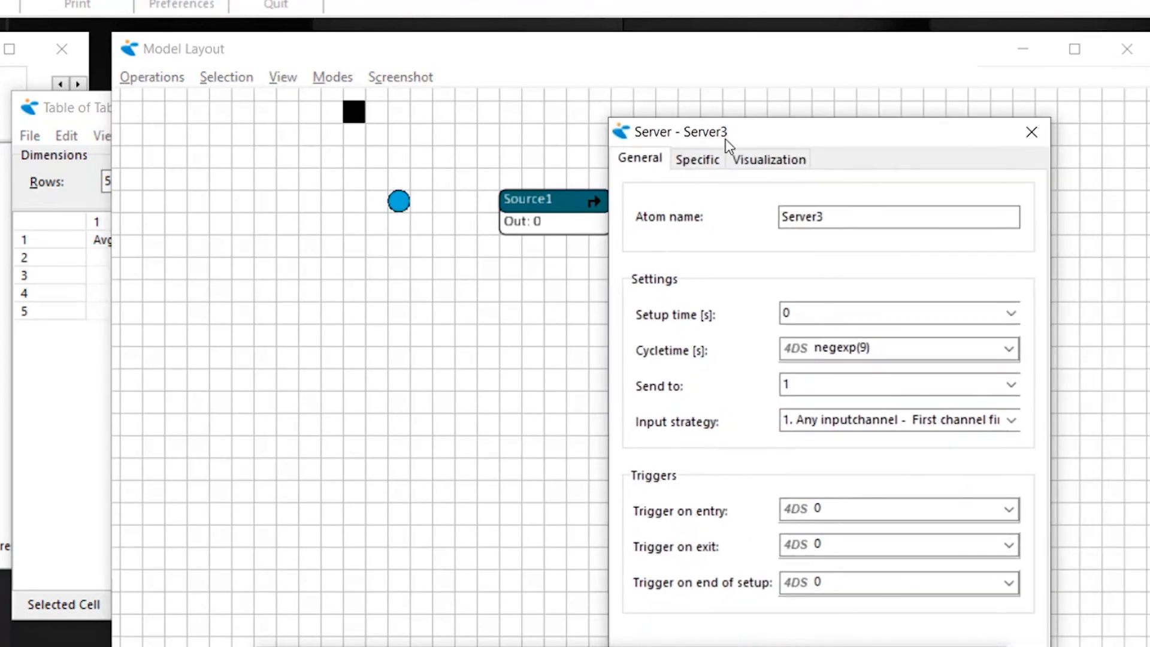
double_click(868, 347)
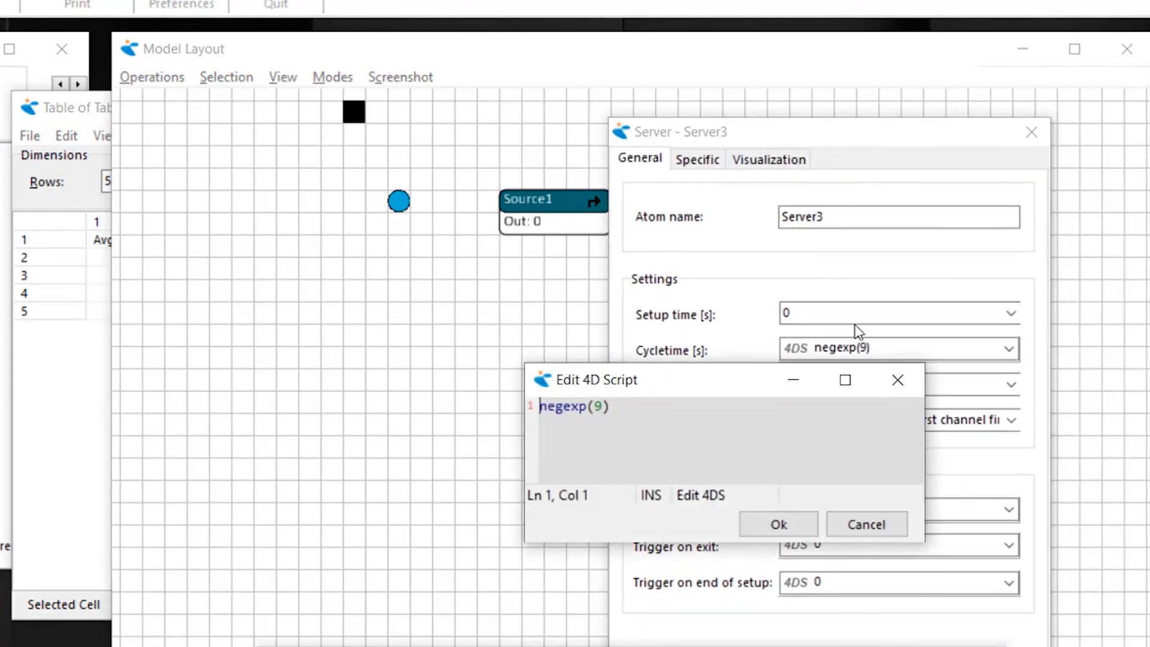
click(604, 407)
key(BackSpace)
text(Para)
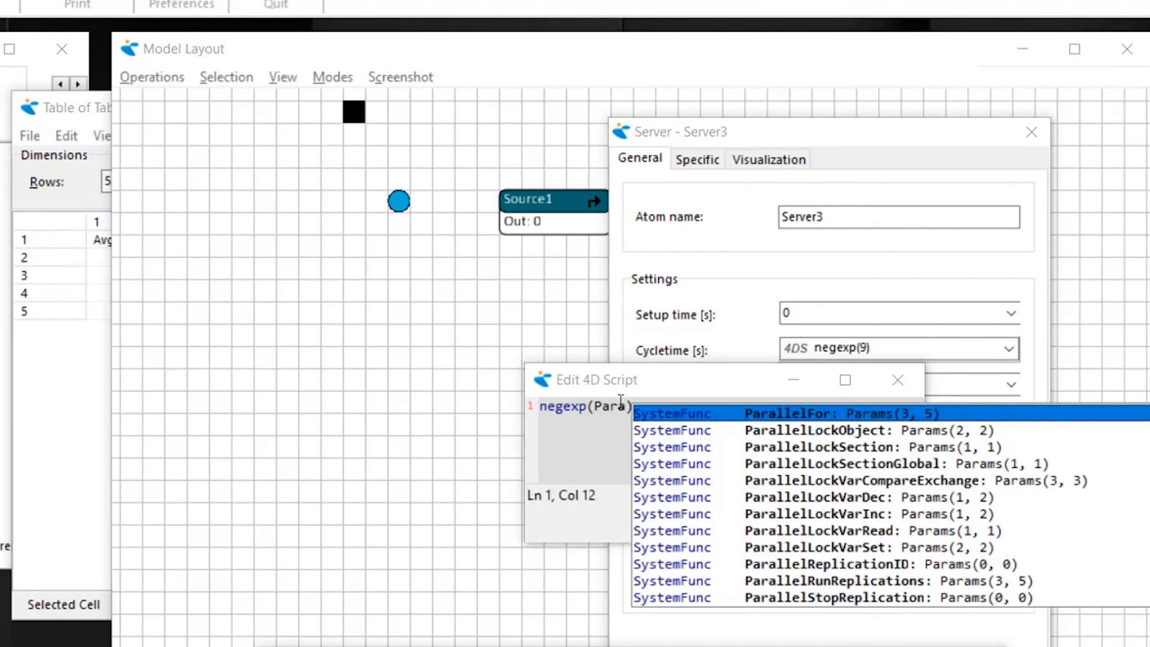
text(me)
key(Return)
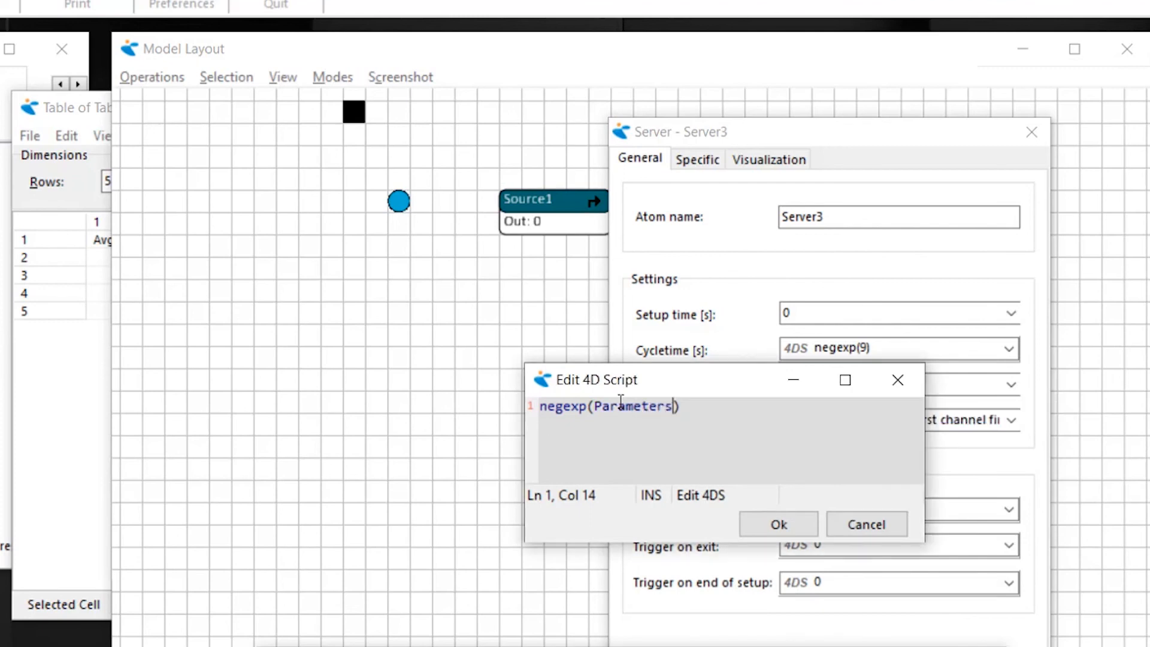
text((1,2)
click(779, 525)
drag(776, 135, 766, 51)
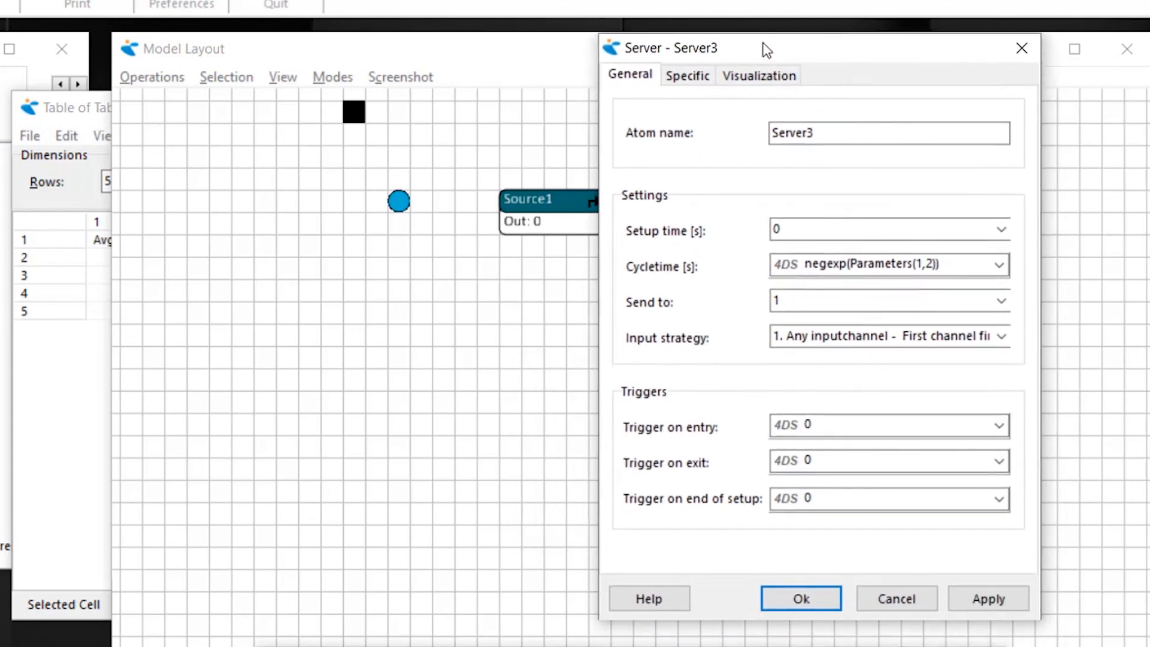
click(797, 594)
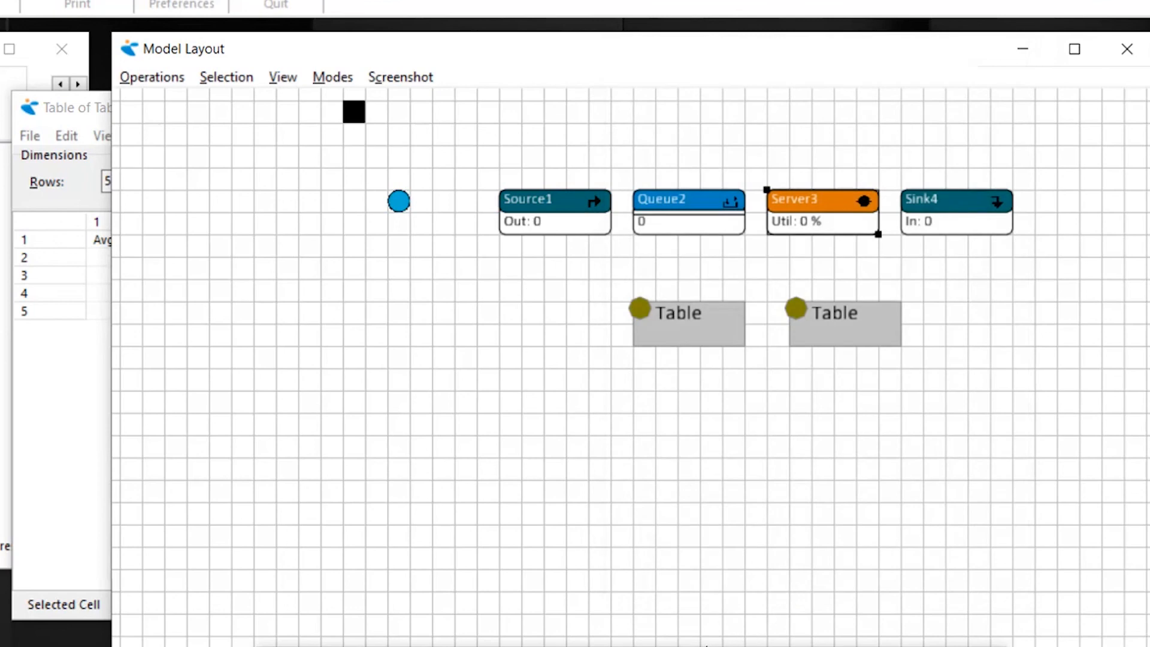
- Execute Parameters(1,2) on a new Interact page to read that cell, and bring the table window forward to compare
drag(693, 646, 742, 419)
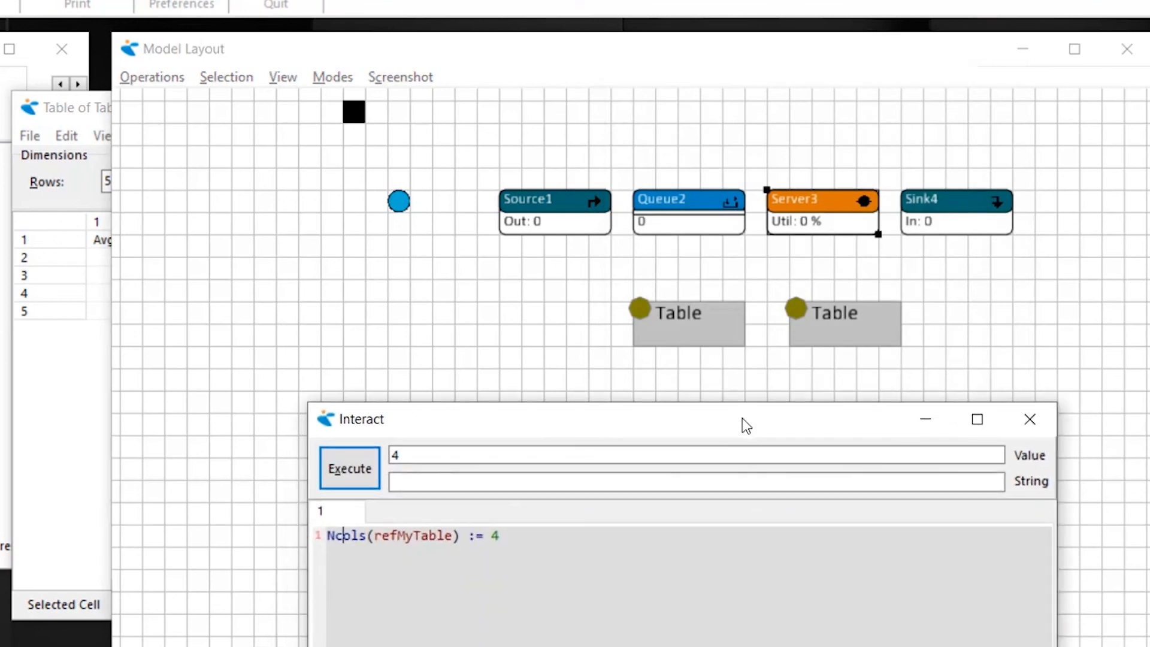
right_click(354, 512)
click(386, 520)
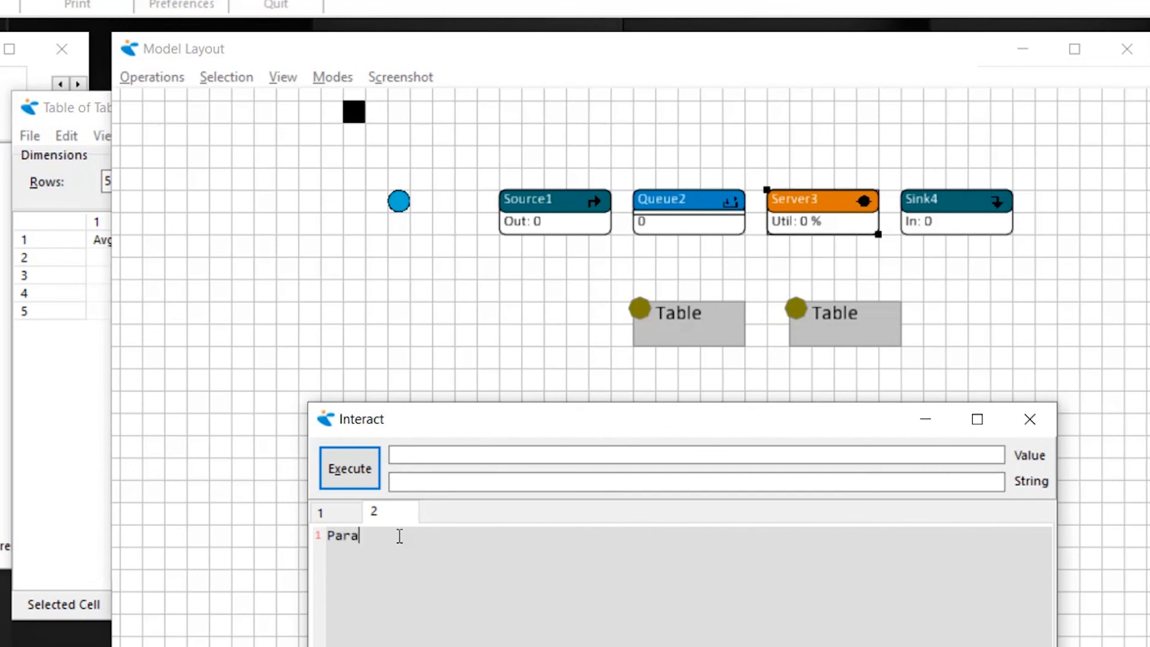
text(Parameters(1,2)
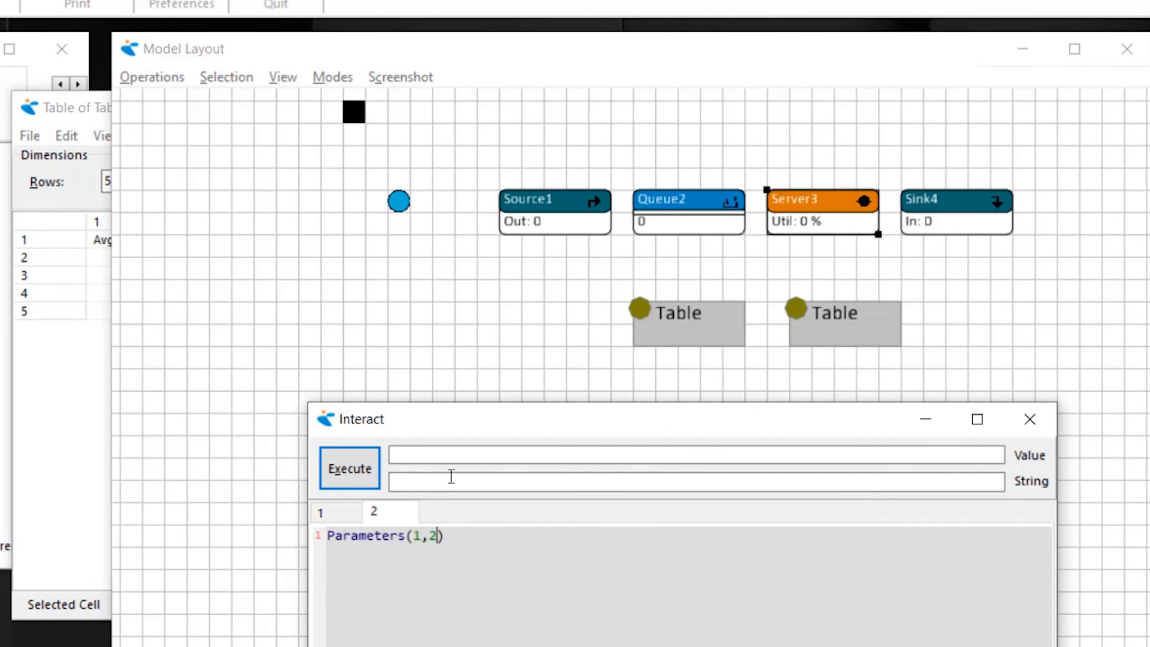
click(367, 471)
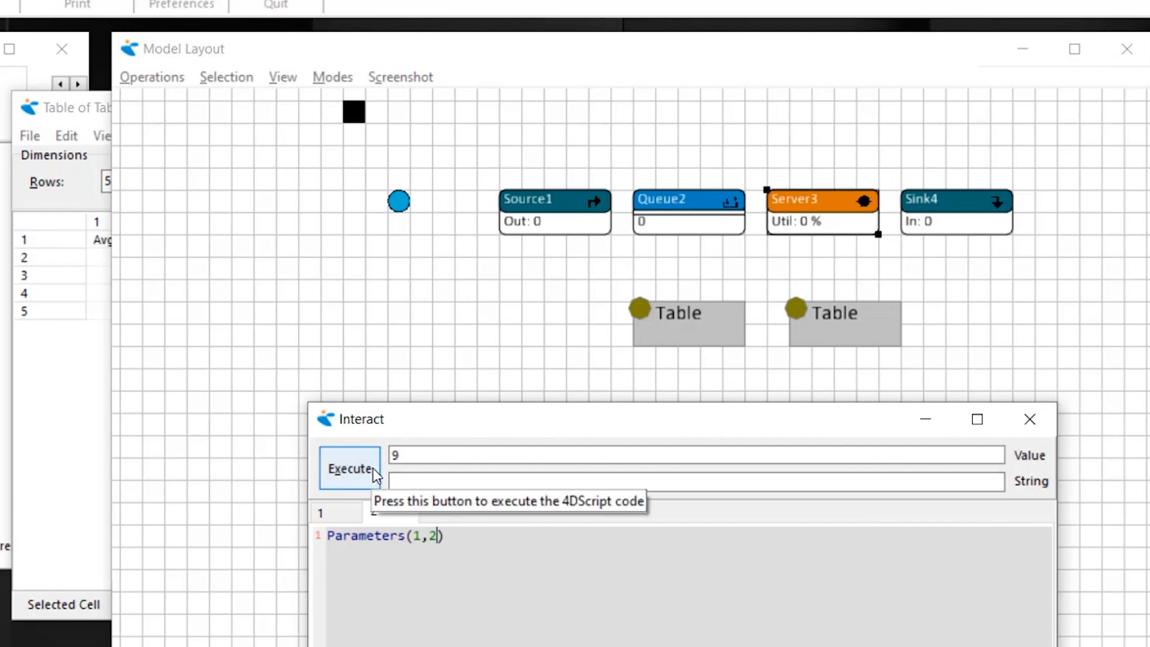
click(101, 107)
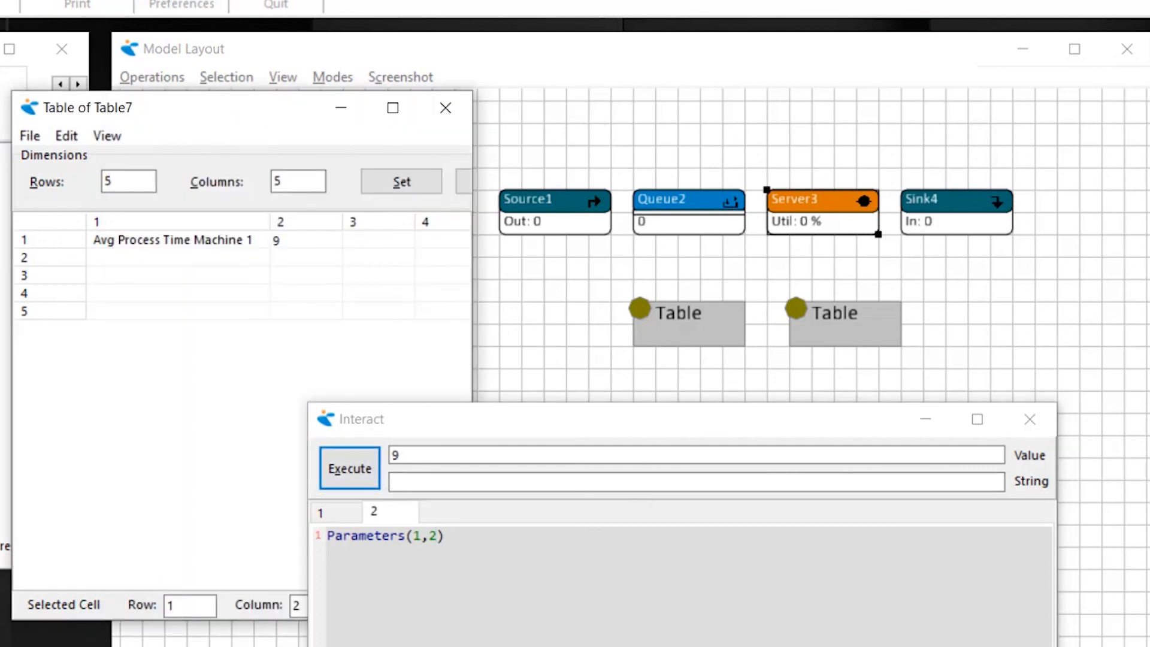